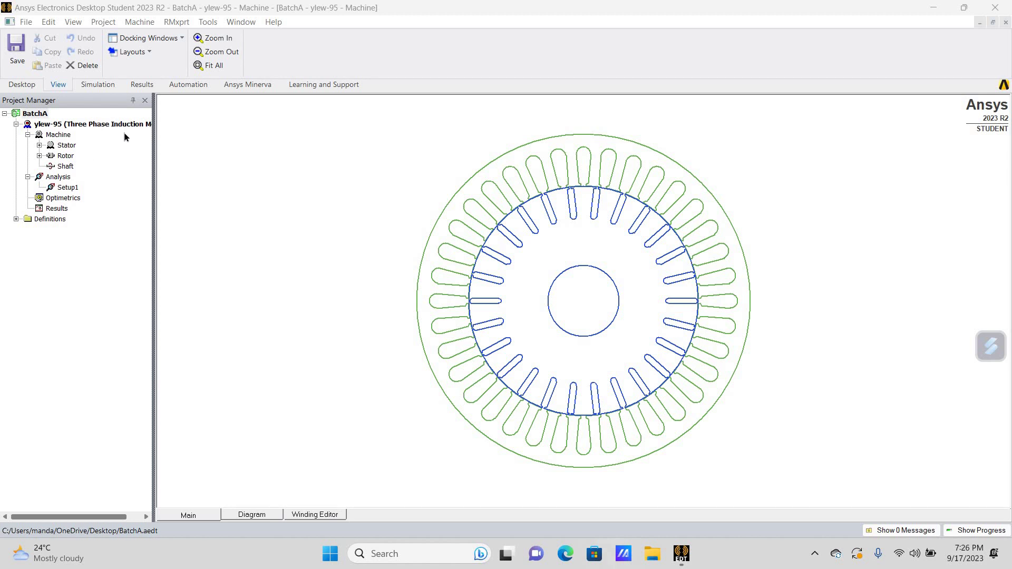
# - Review the machine's general properties, including its type, pole count, losses and reference speed
pyautogui.click(28, 135)
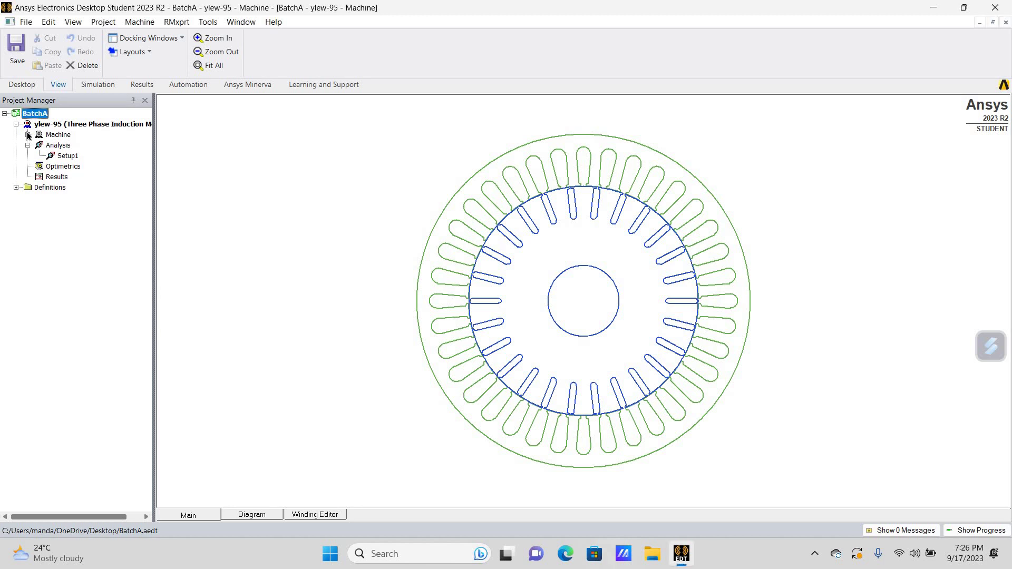
pyautogui.click(28, 135)
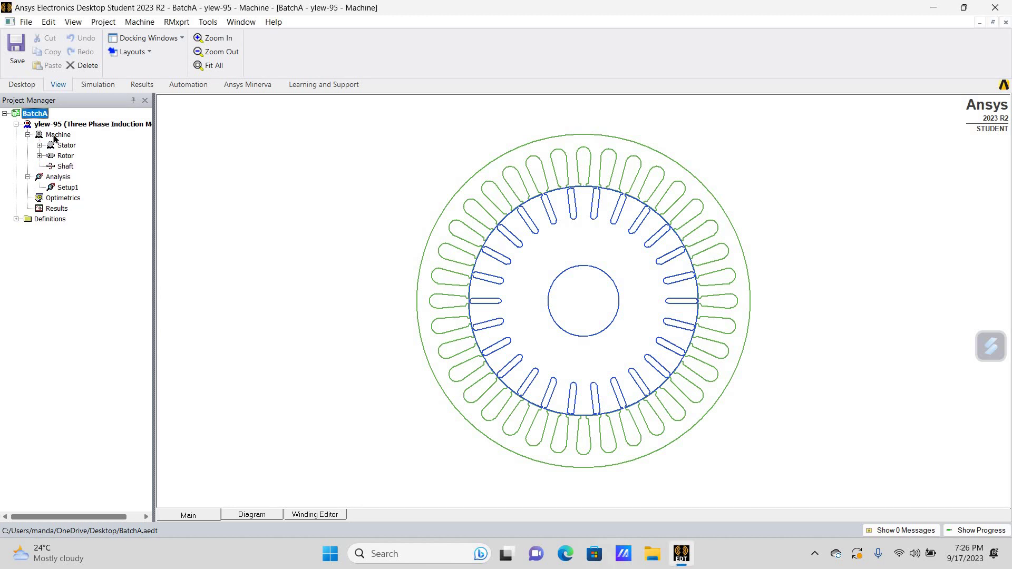
pyautogui.doubleClick(57, 135)
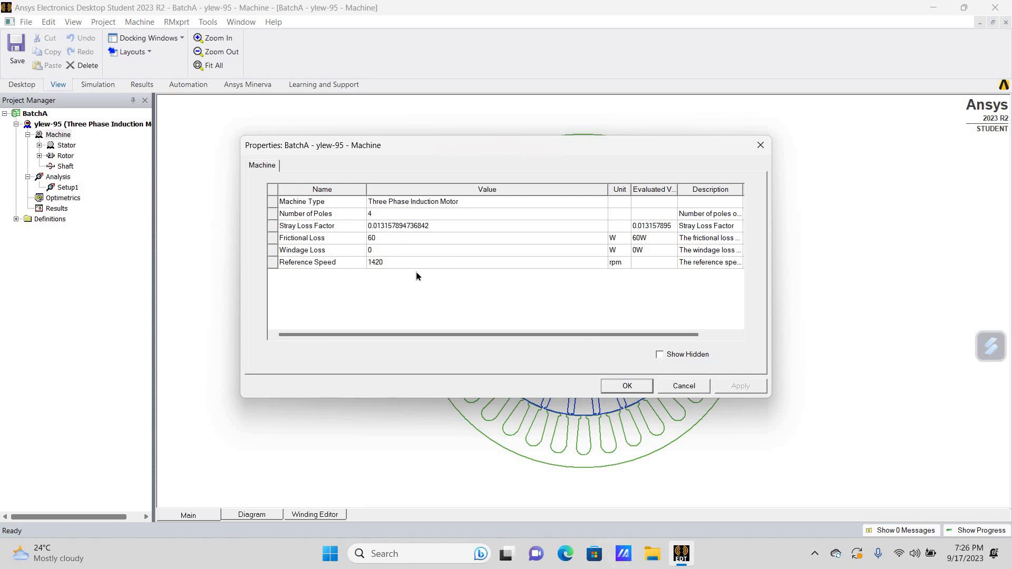
pyautogui.click(761, 146)
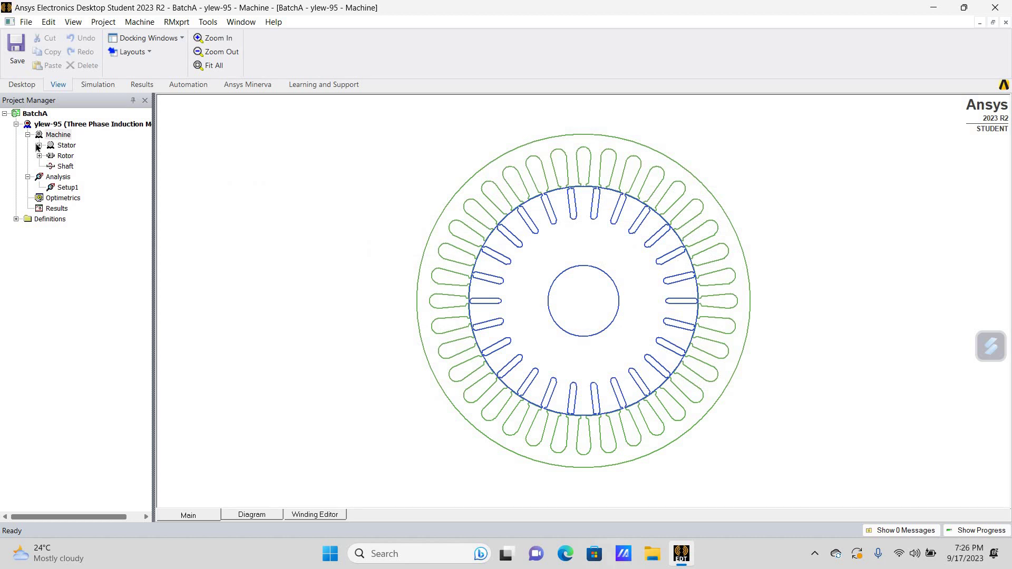
# - Review the properties of the stator core, its slot dimensions and its winding
pyautogui.click(40, 145)
pyautogui.doubleClick(63, 146)
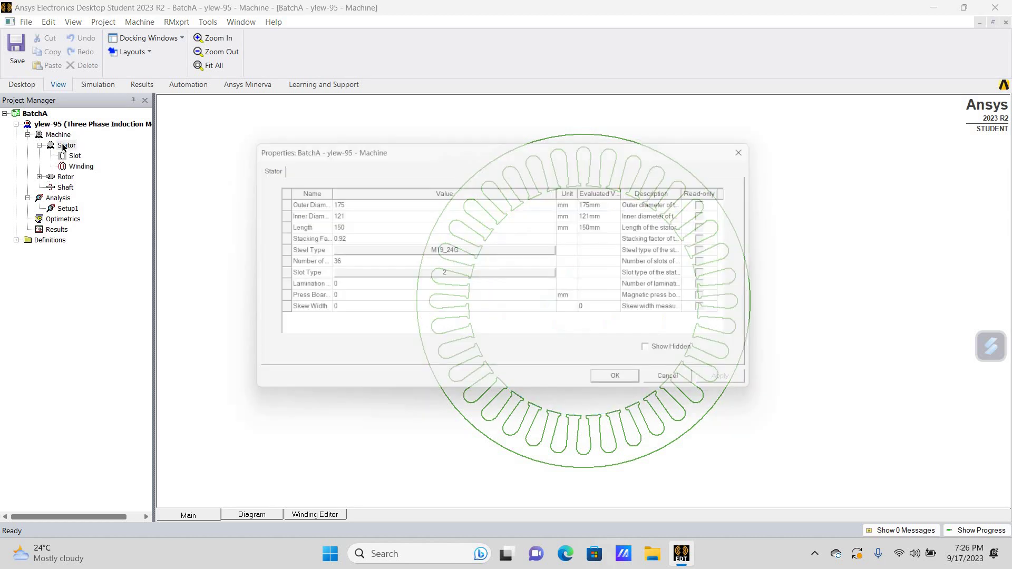
pyautogui.click(761, 147)
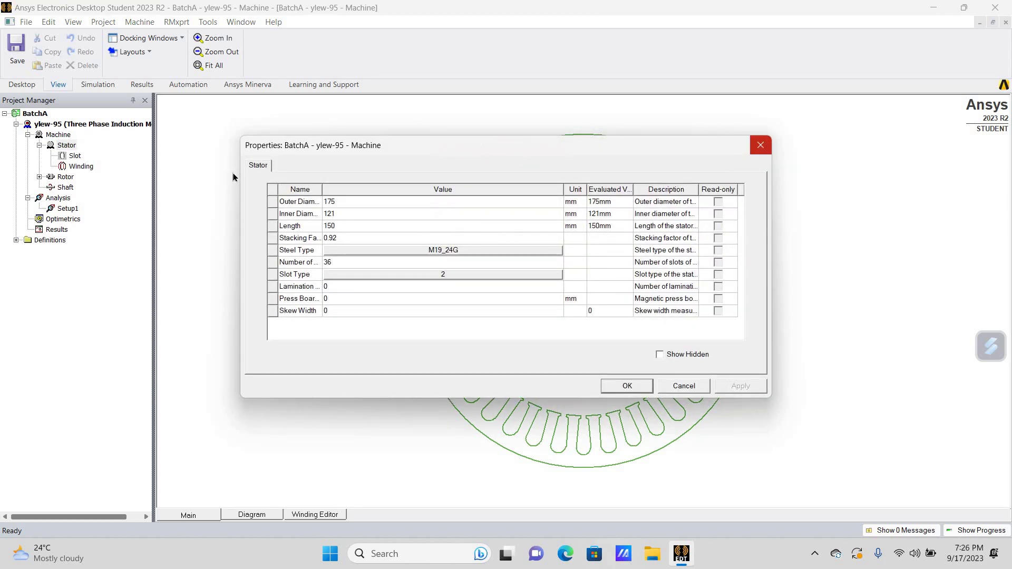
pyautogui.doubleClick(74, 155)
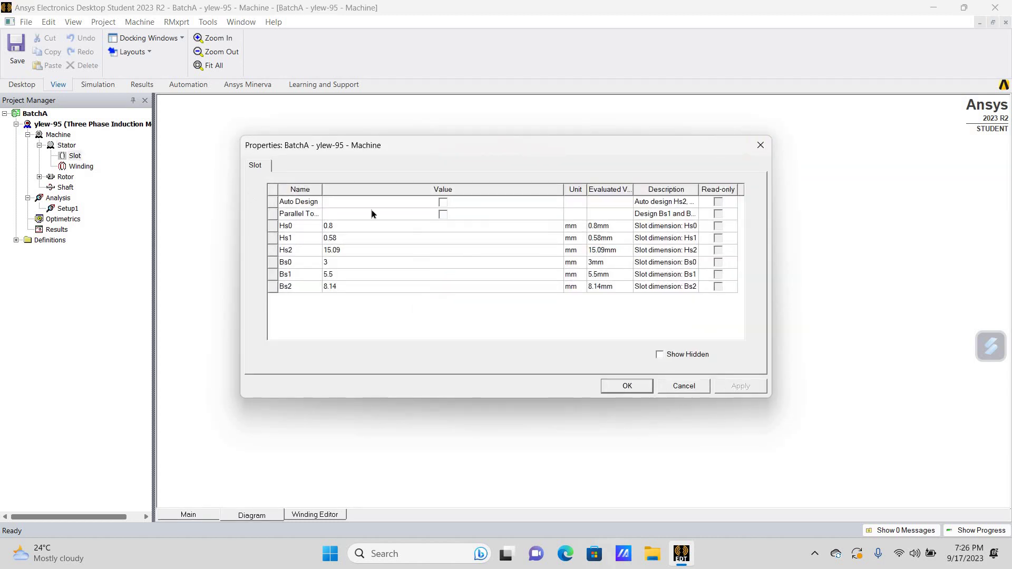
pyautogui.click(760, 145)
pyautogui.doubleClick(81, 167)
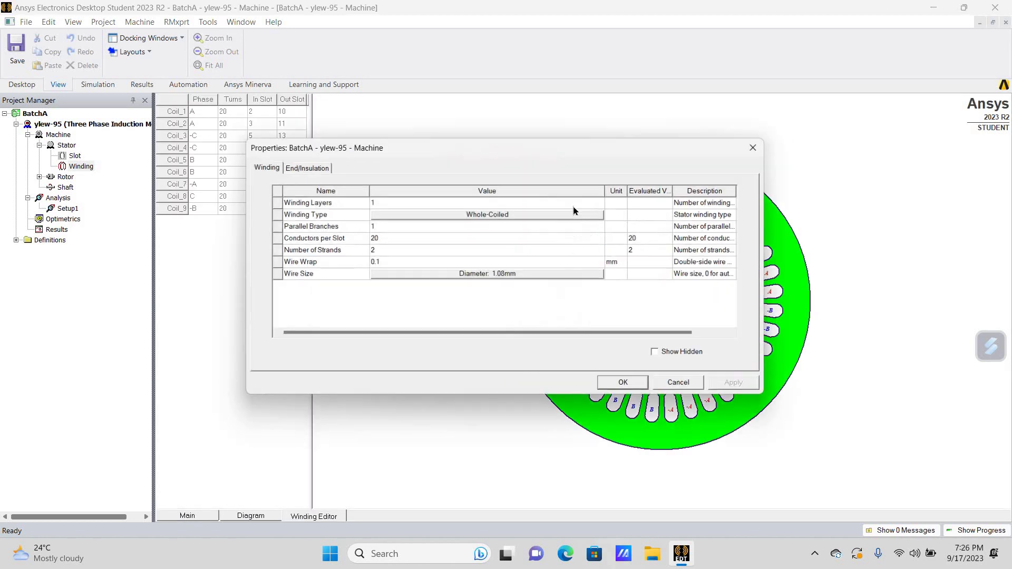
pyautogui.click(760, 146)
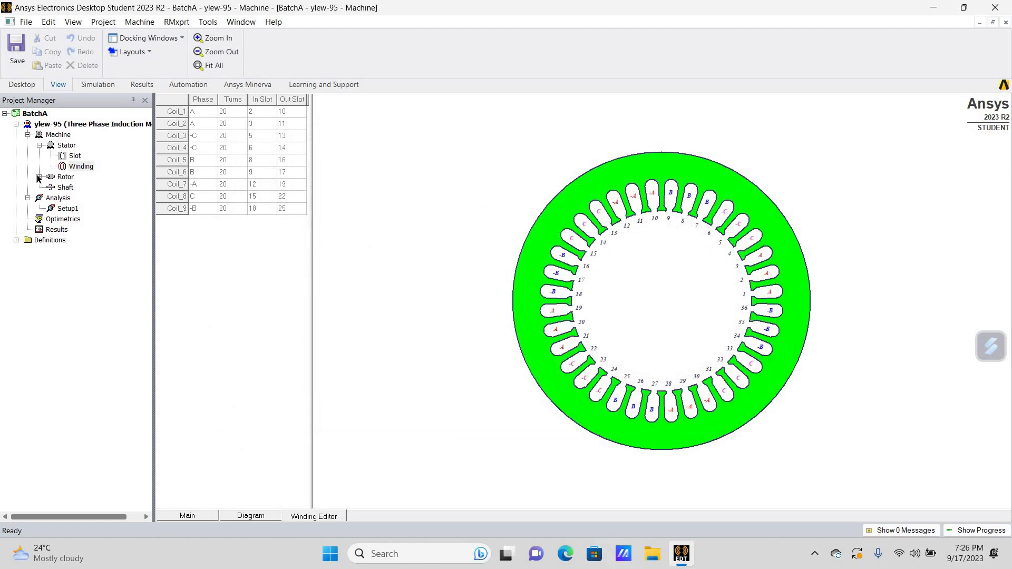
# - Review the rotor's slot, vent and winding properties, and the shaft's properties
pyautogui.click(38, 178)
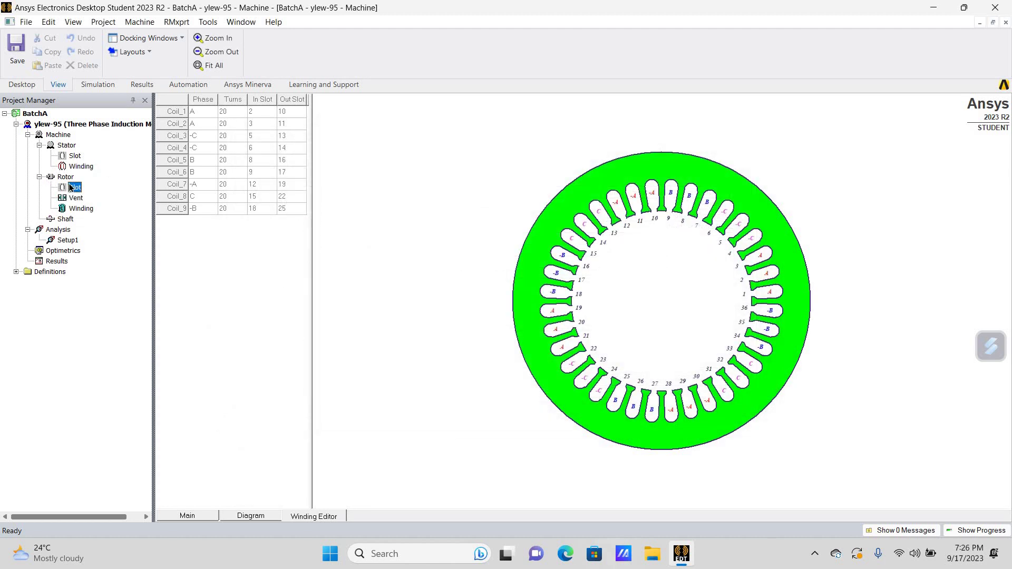
pyautogui.doubleClick(70, 188)
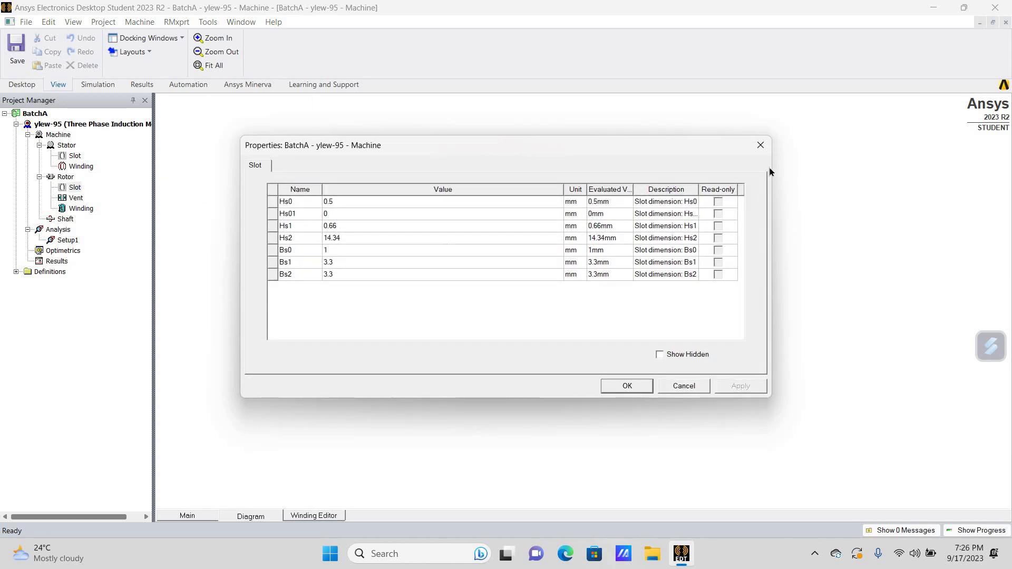
pyautogui.click(761, 147)
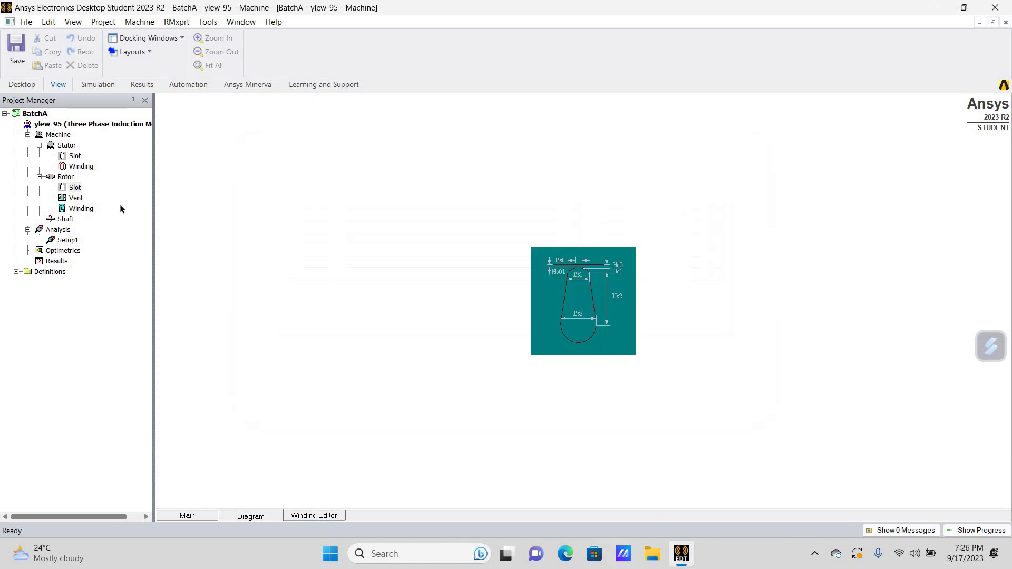
pyautogui.doubleClick(79, 198)
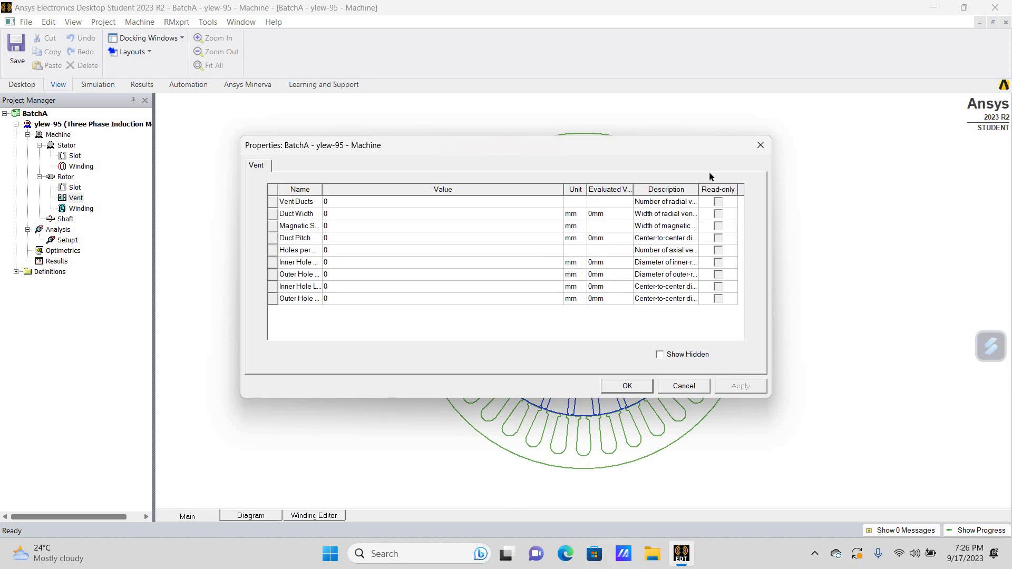
pyautogui.click(763, 146)
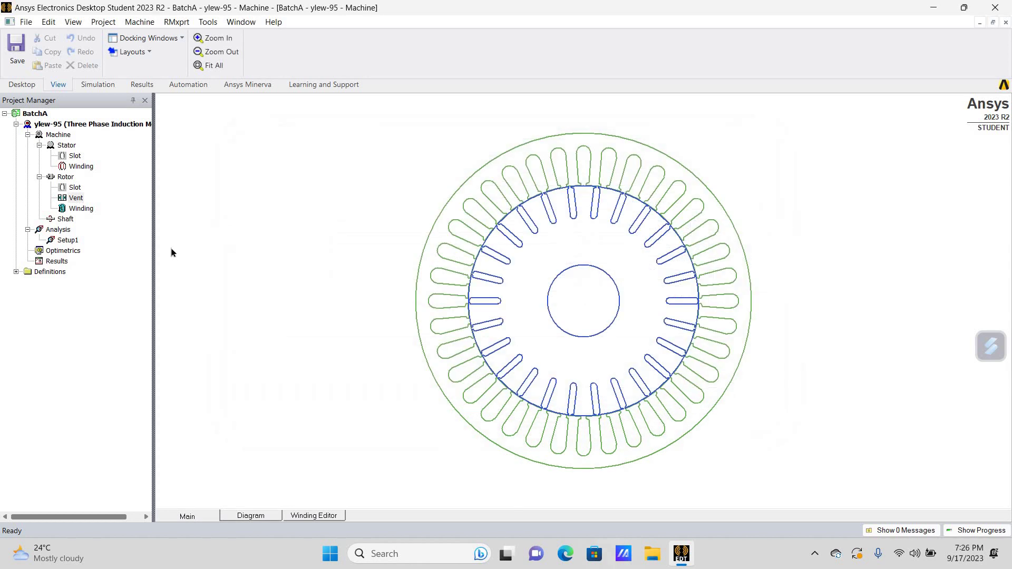
pyautogui.doubleClick(81, 209)
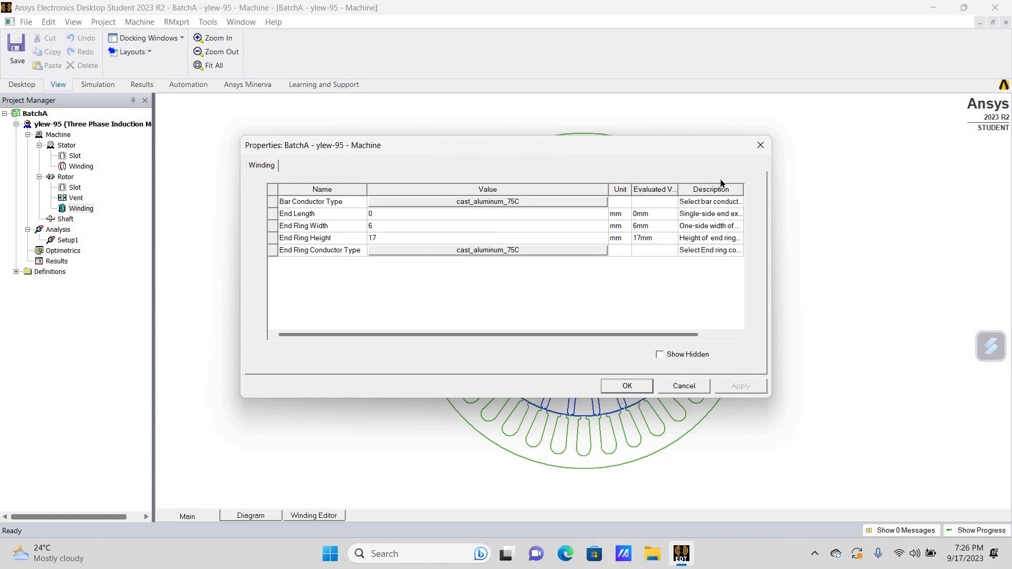
pyautogui.click(761, 145)
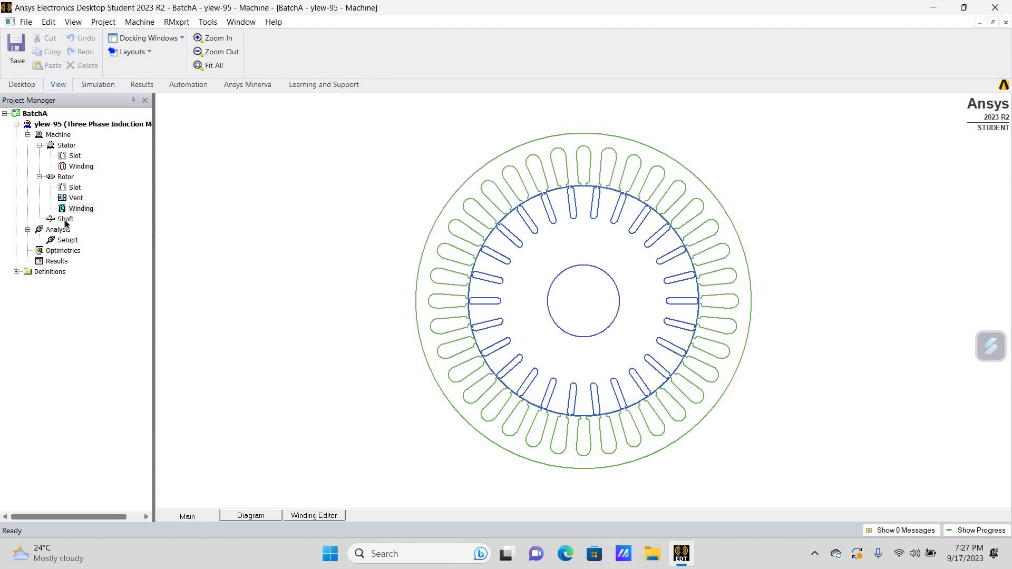
pyautogui.doubleClick(65, 220)
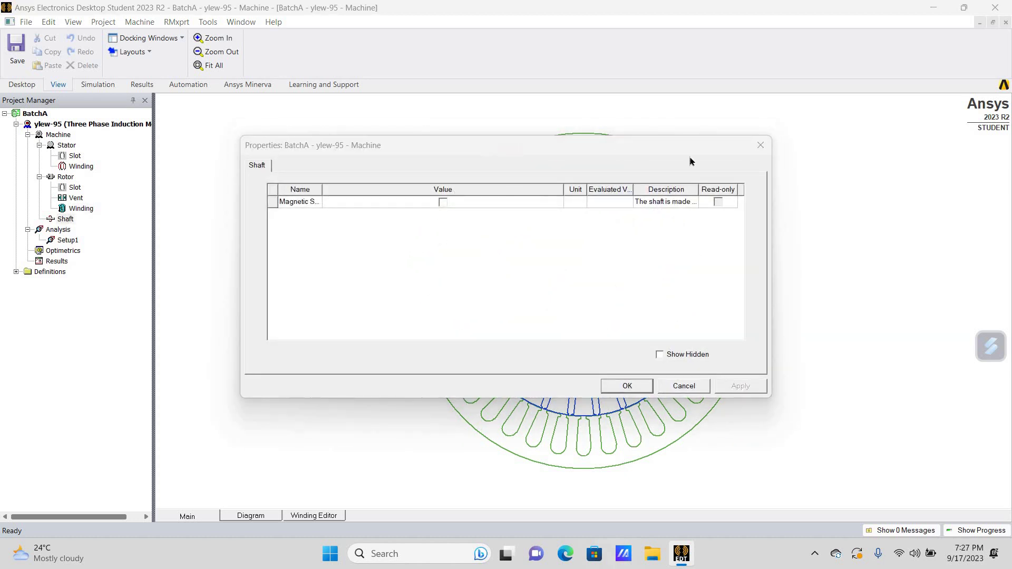
pyautogui.click(764, 147)
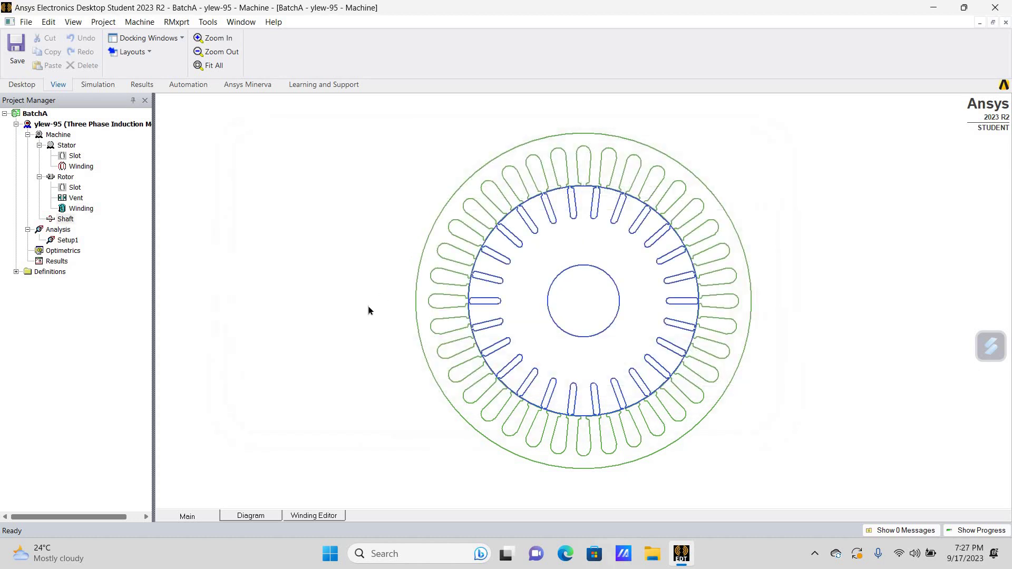
# - Review the general properties of analysis Setup1, widening the name column to read the full labels
pyautogui.rightClick(73, 242)
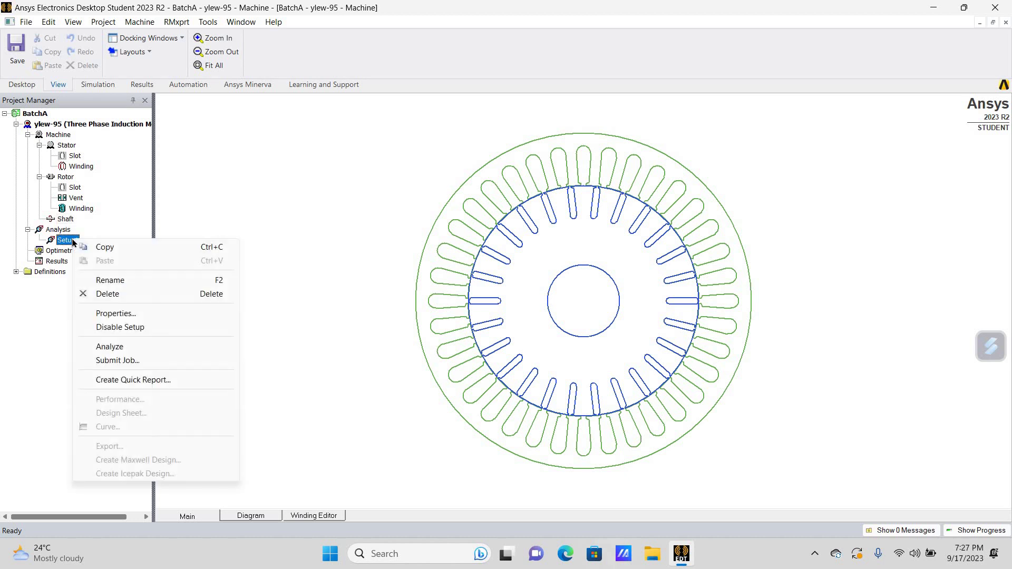
pyautogui.click(62, 232)
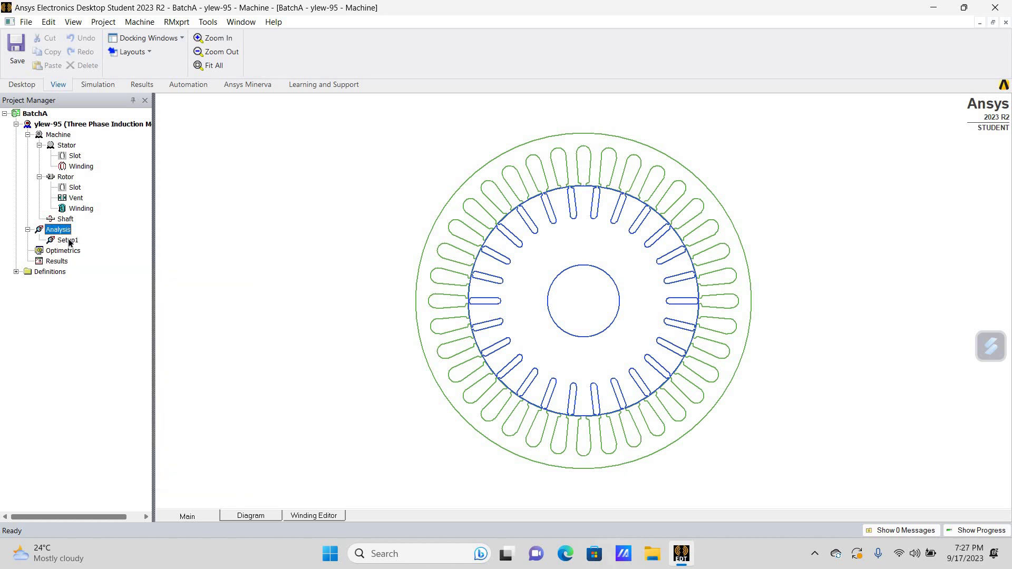
pyautogui.doubleClick(69, 242)
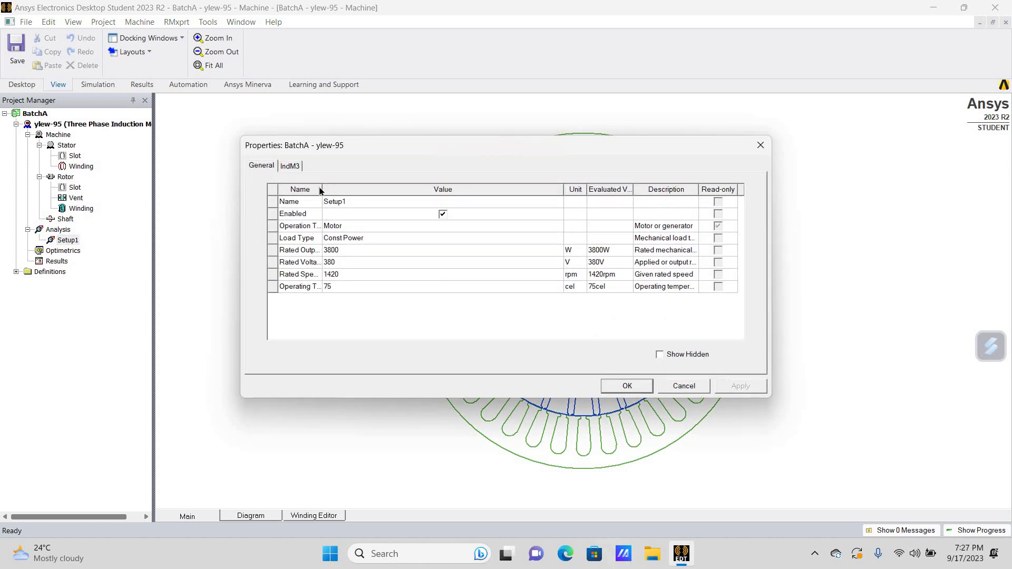
pyautogui.moveTo(320, 191); pyautogui.dragTo(396, 203)
pyautogui.click(395, 201)
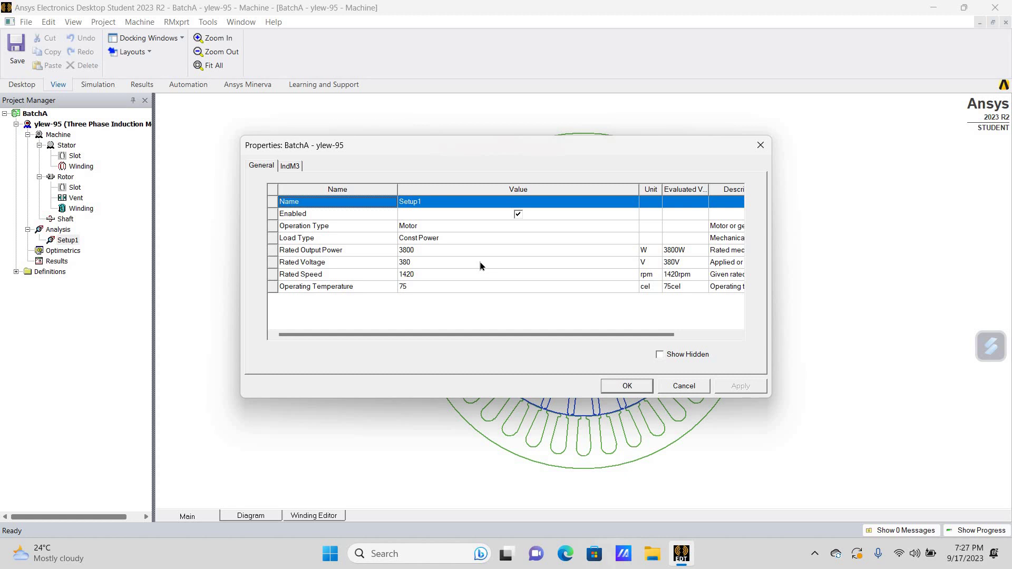
pyautogui.click(762, 148)
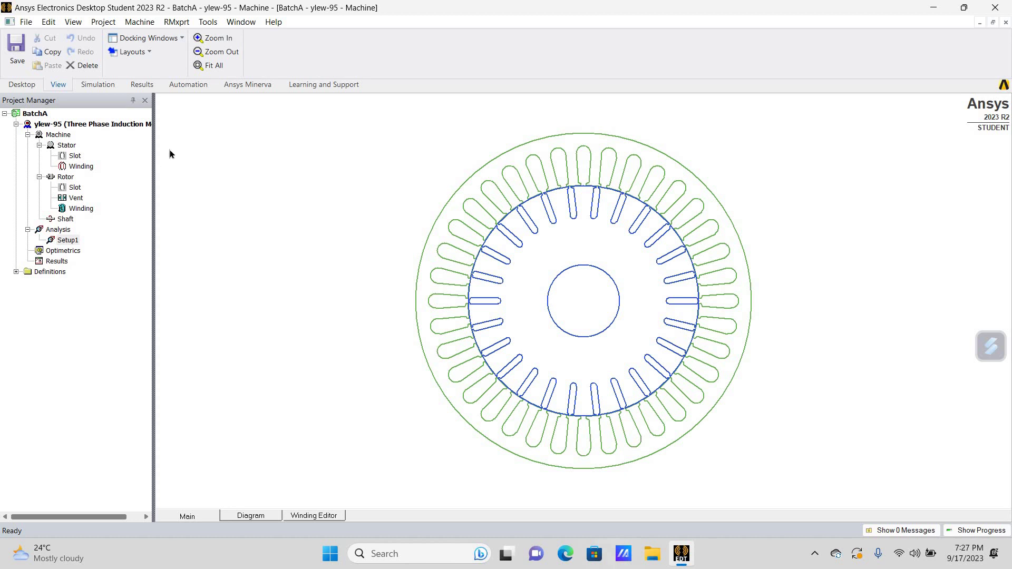
# - Run a validation check on the ylew-95 design and close its report
pyautogui.click(177, 22)
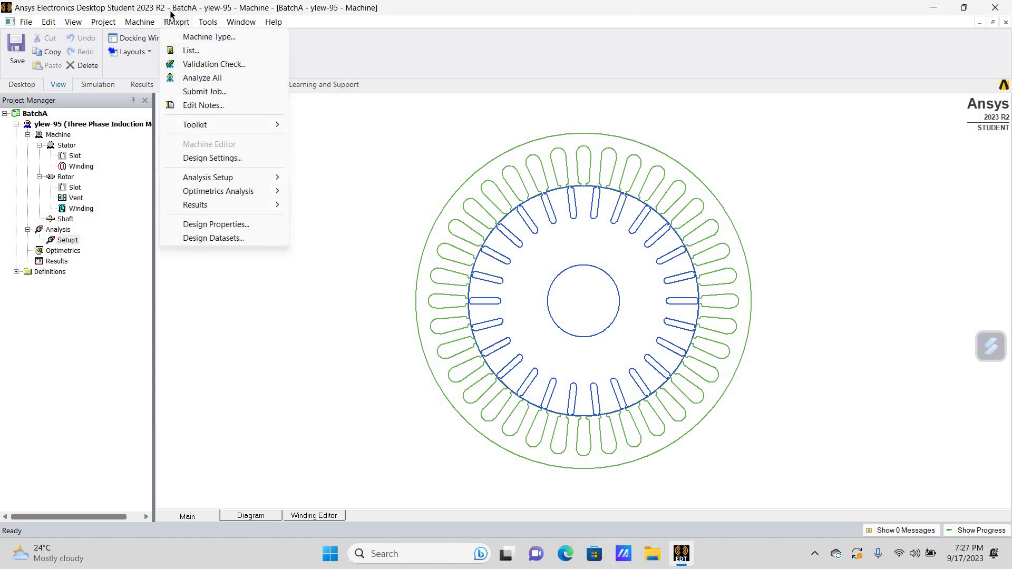
pyautogui.click(191, 65)
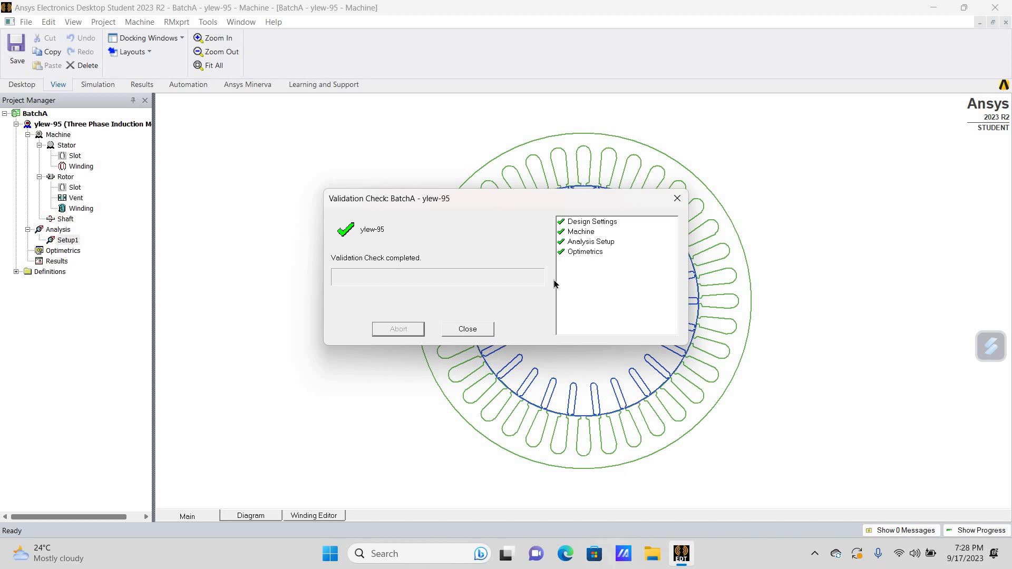
pyautogui.click(669, 198)
# - View the available machine types for the ylew-95 design and leave the selection without applying anything
pyautogui.click(169, 23)
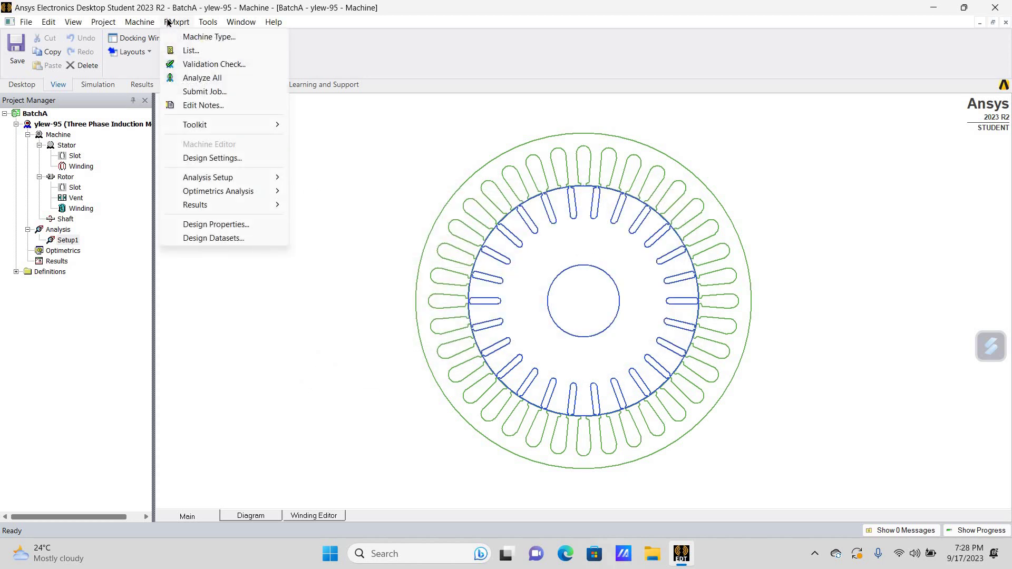
pyautogui.click(279, 331)
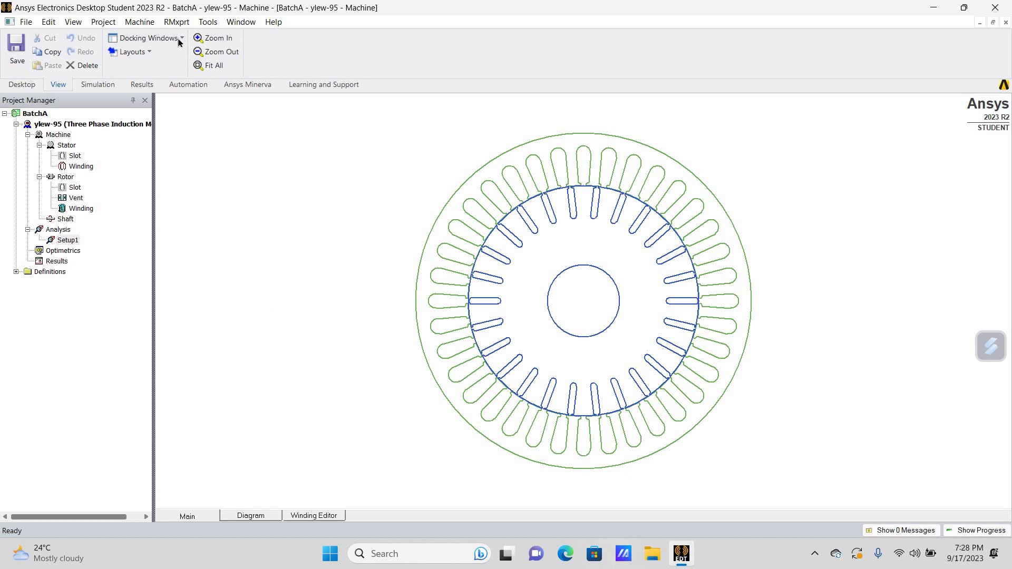
pyautogui.click(176, 24)
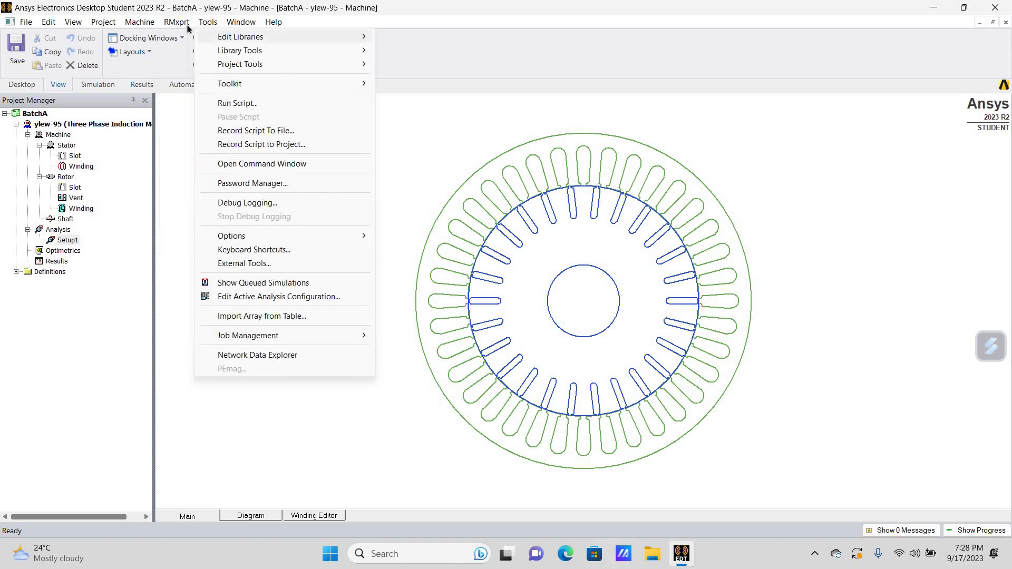
pyautogui.click(182, 37)
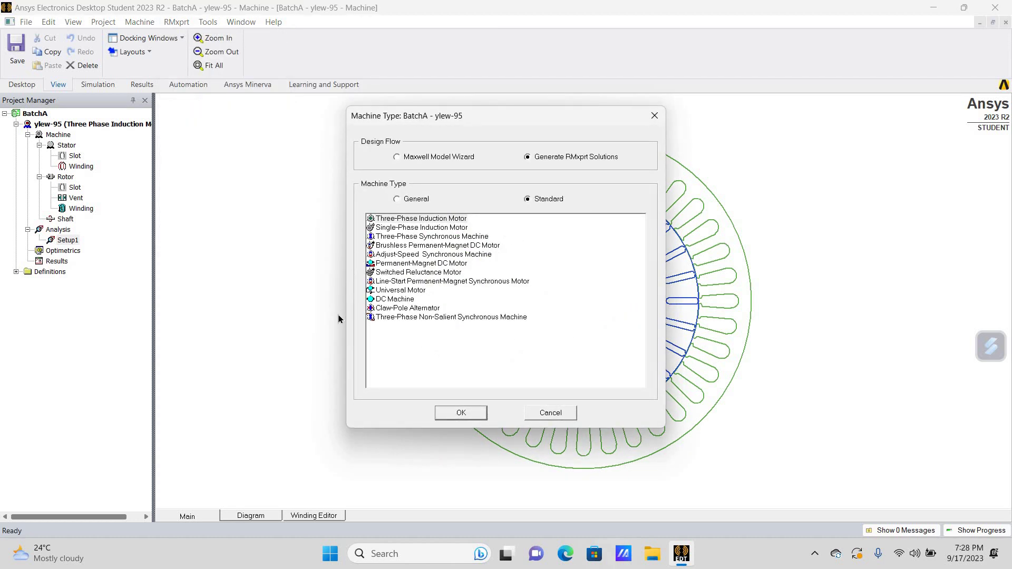
pyautogui.click(544, 415)
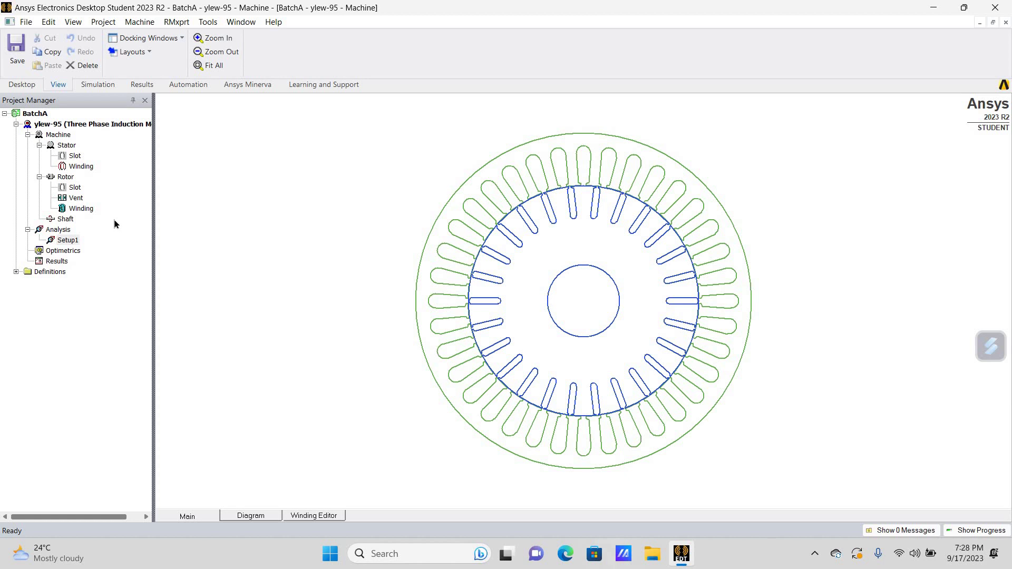
# - Validate the ylew-95 induction motor design again and dismiss the report
pyautogui.click(180, 22)
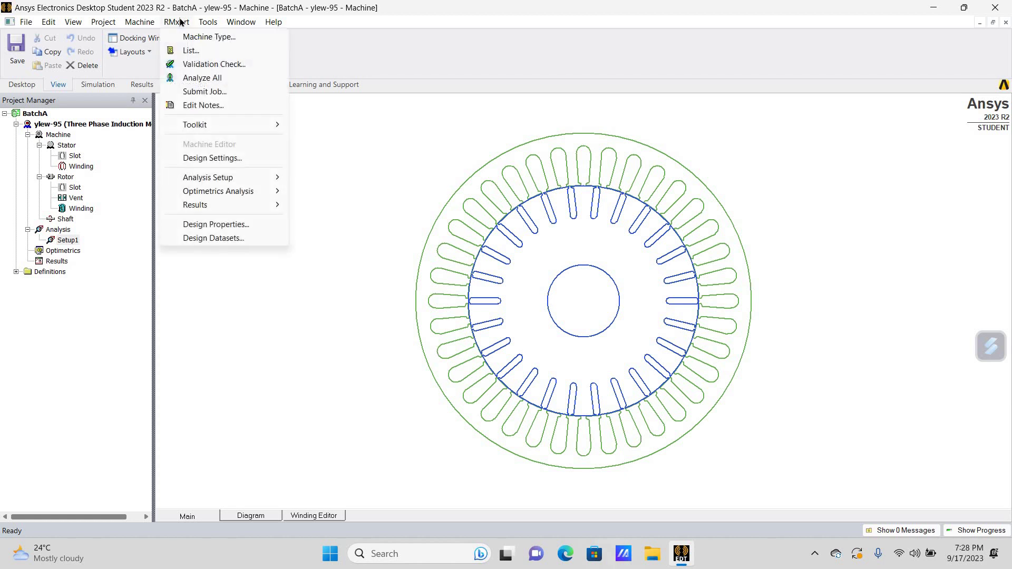
pyautogui.click(196, 64)
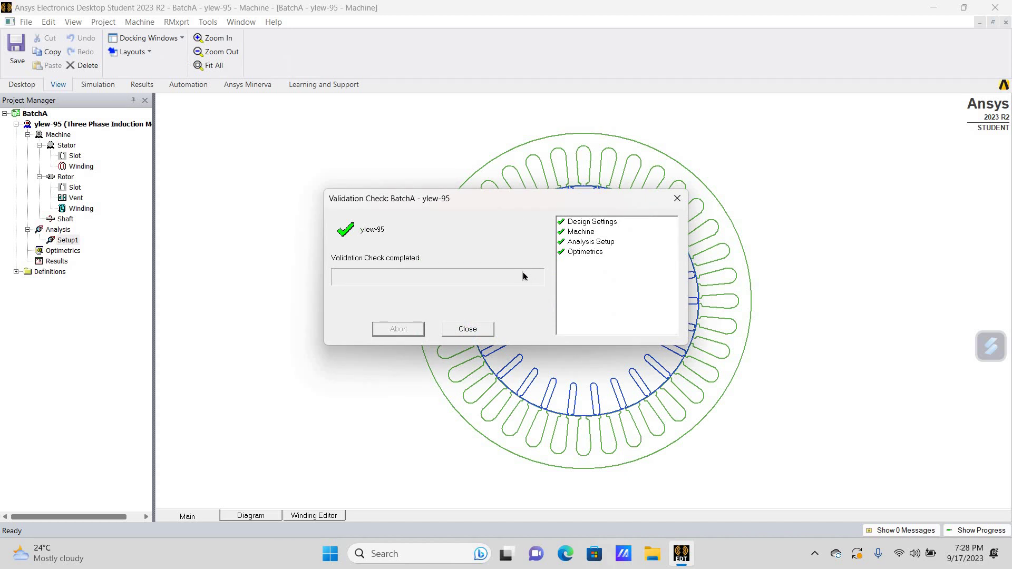
pyautogui.click(677, 198)
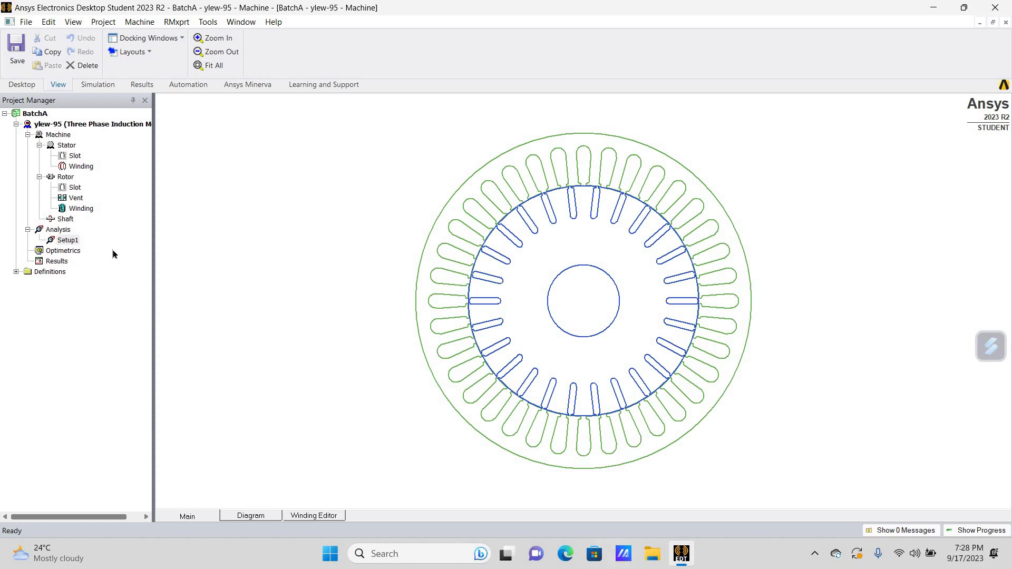
# - Enable user-defined data in the ylew-95 design settings, enter the Fractions keyword in its text area and apply the settings
pyautogui.click(175, 21)
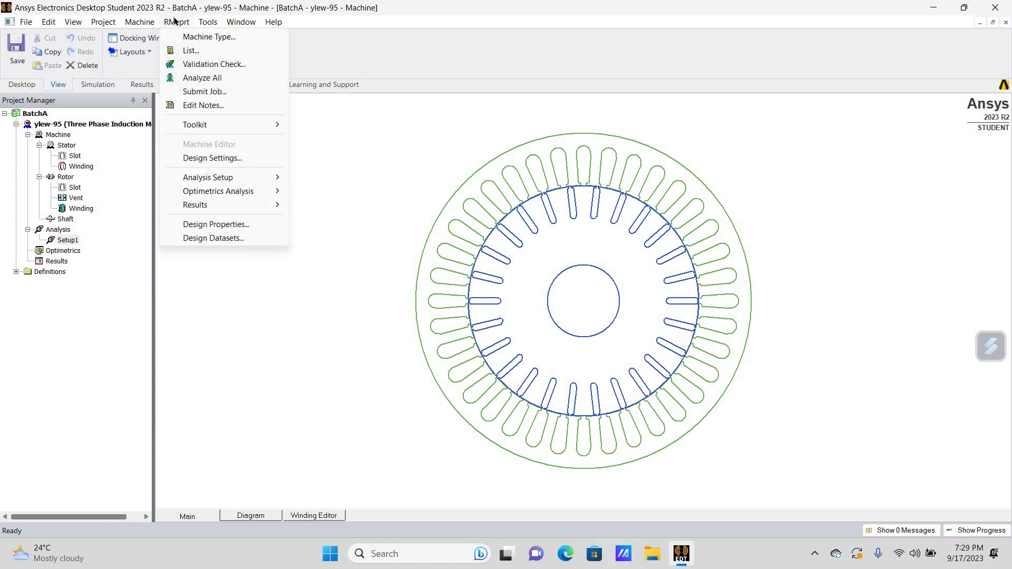
pyautogui.click(204, 158)
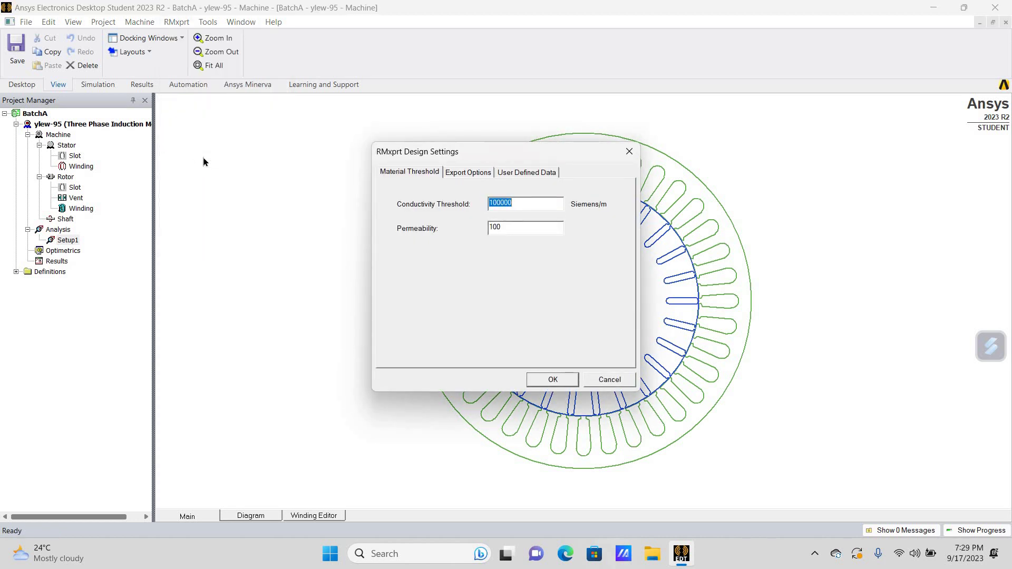
pyautogui.click(543, 175)
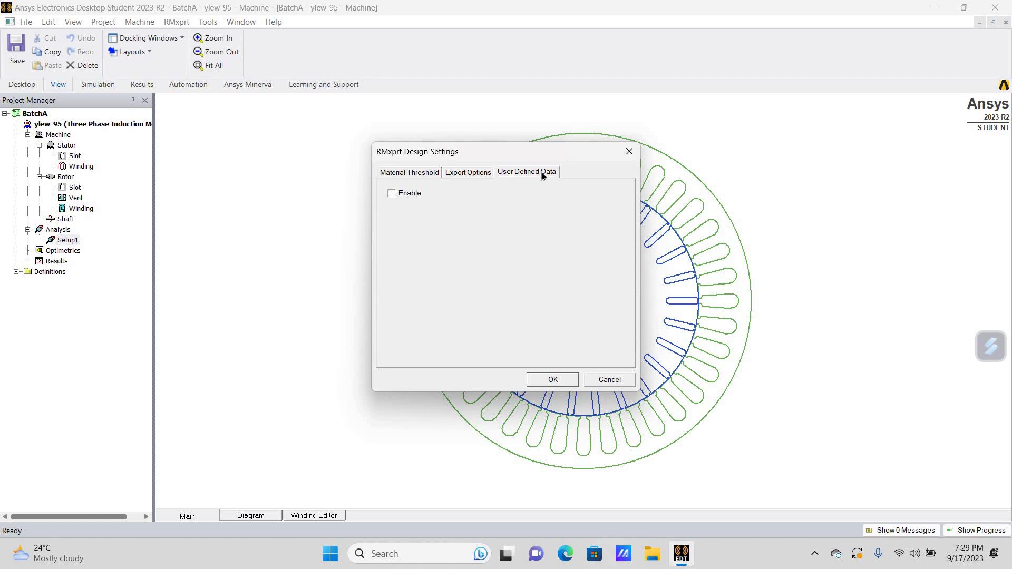
pyautogui.click(390, 194)
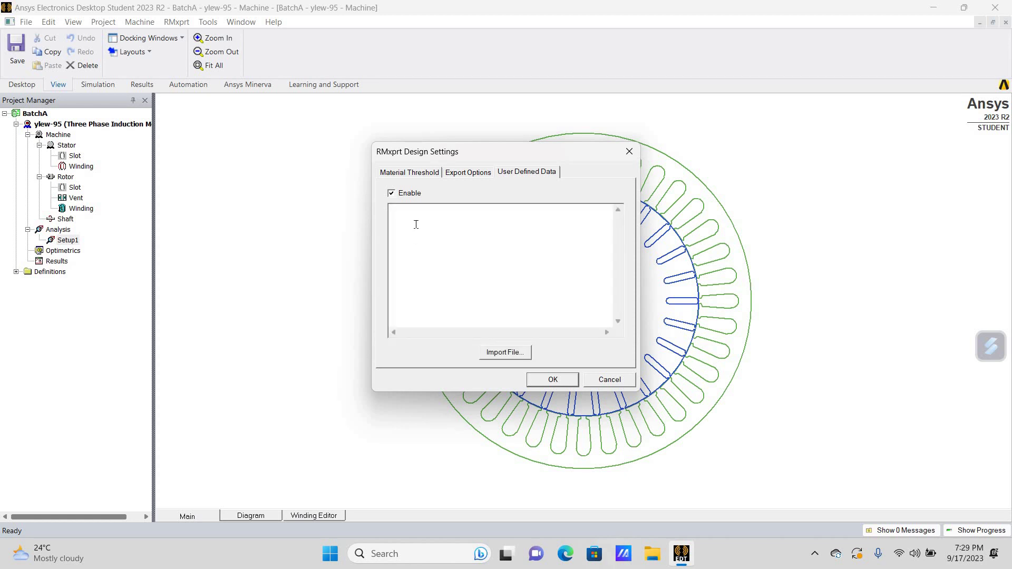
pyautogui.write('Fractions 1')
pyautogui.press('BackSpace')
pyautogui.write('2')
pyautogui.press('BackSpace')
pyautogui.press('BackSpace')
pyautogui.click(554, 380)
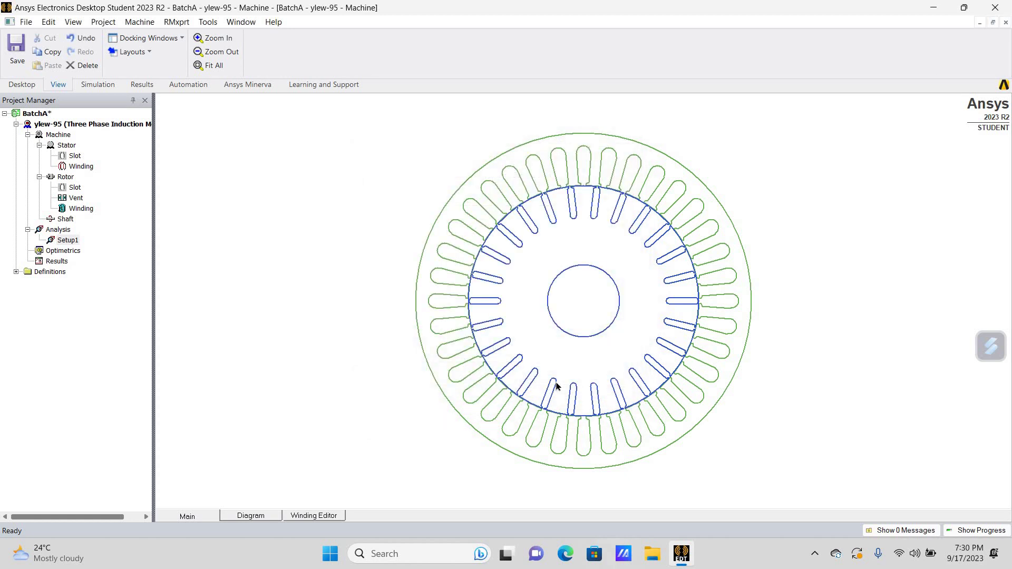
# - Analyze all solution setups of the ylew-95 design and show the message list
pyautogui.rightClick(59, 232)
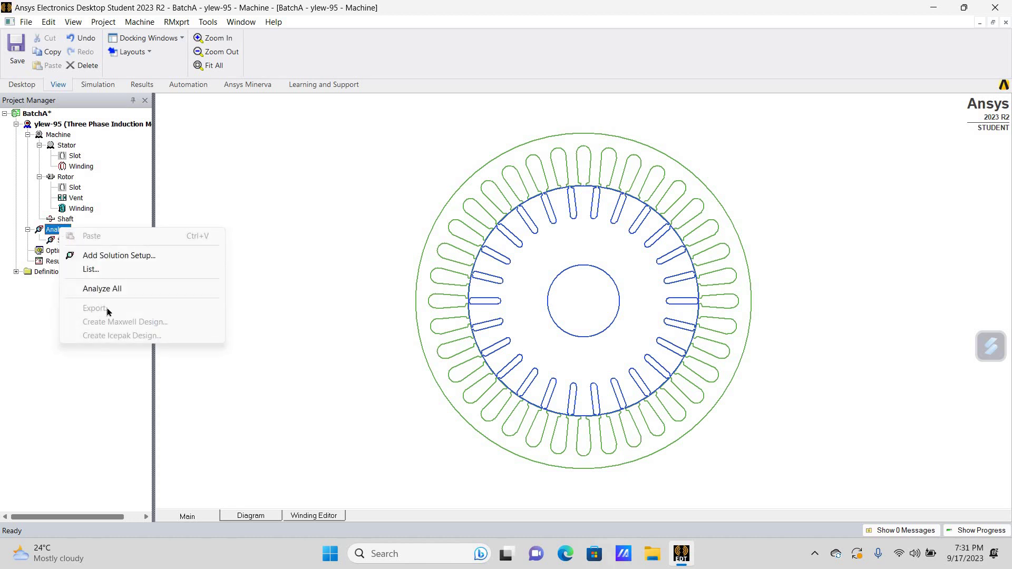
pyautogui.click(112, 289)
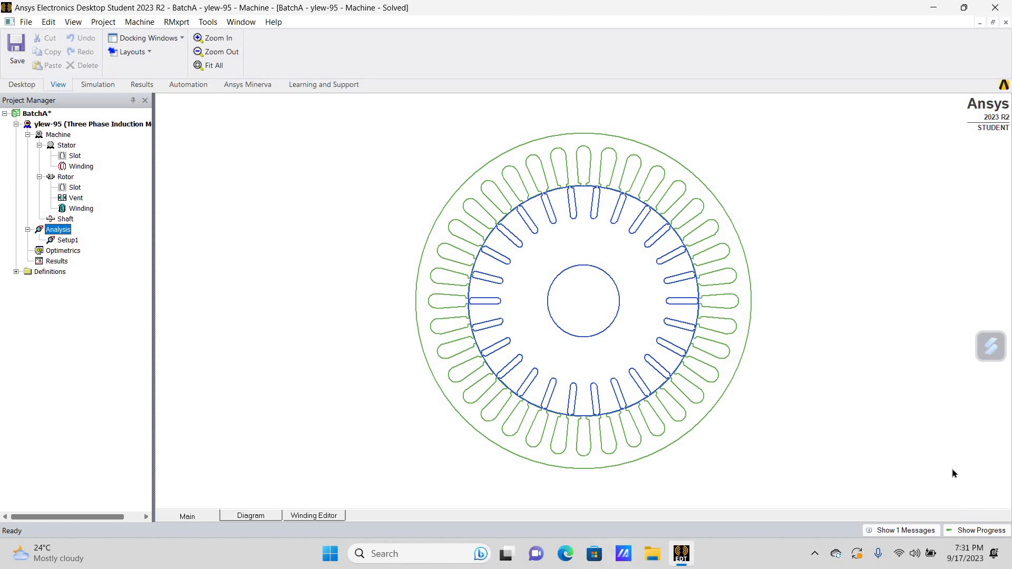
pyautogui.click(909, 530)
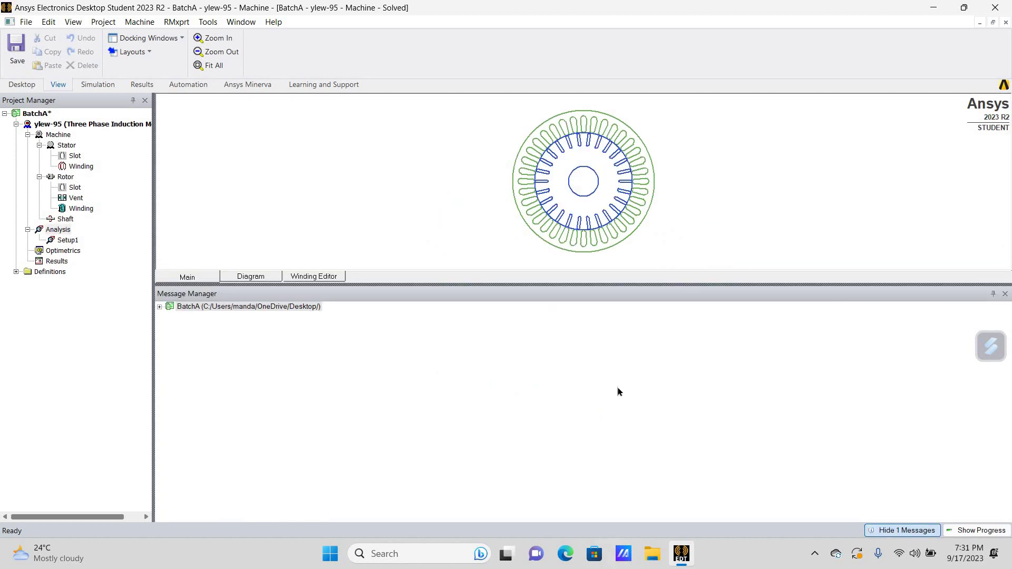
# - View the design sheet of the solved Setup1
pyautogui.rightClick(66, 240)
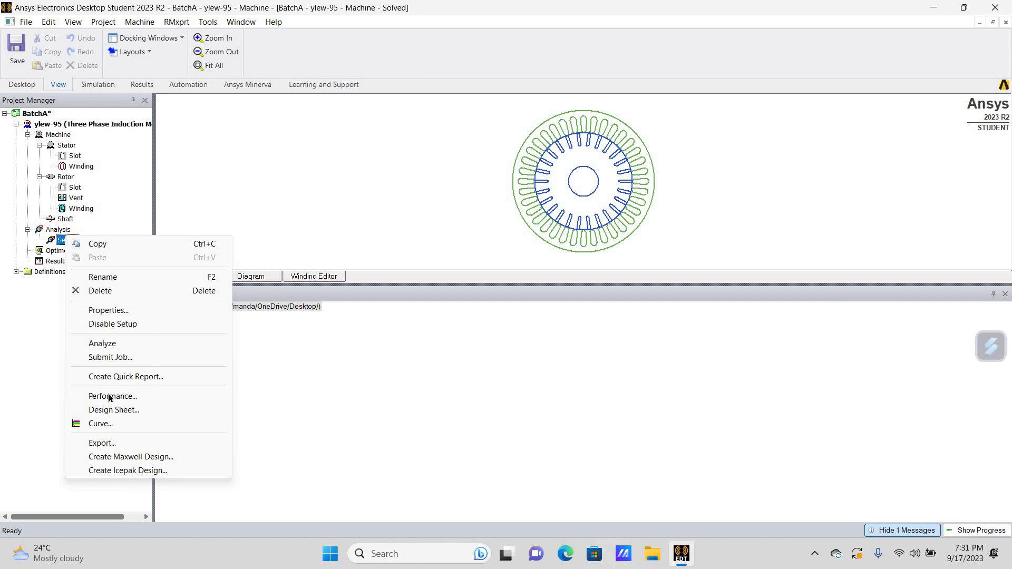
pyautogui.click(110, 410)
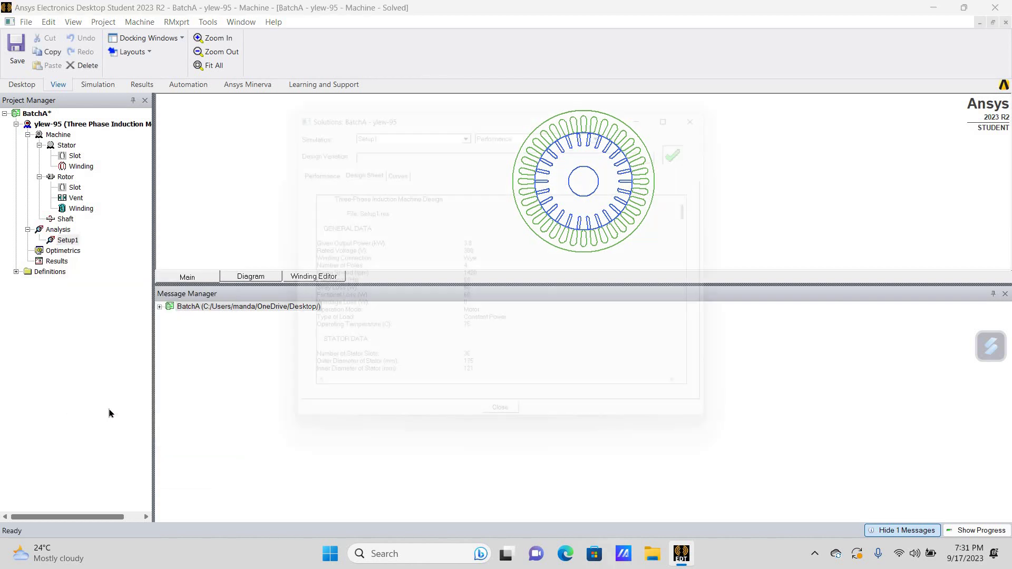
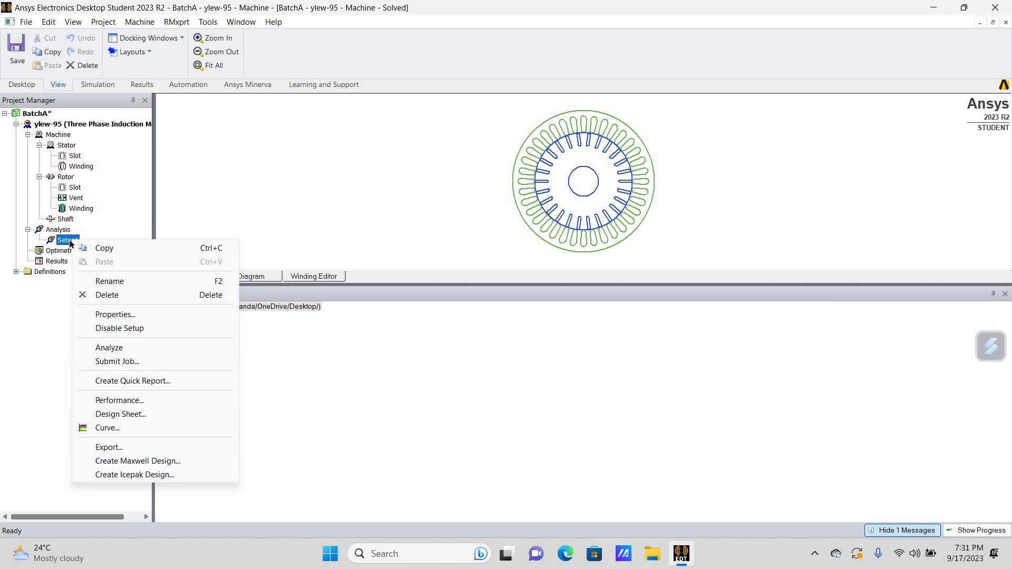
# - Create a Maxwell 2D Design from solution Setup1 and hide the message list
pyautogui.click(134, 462)
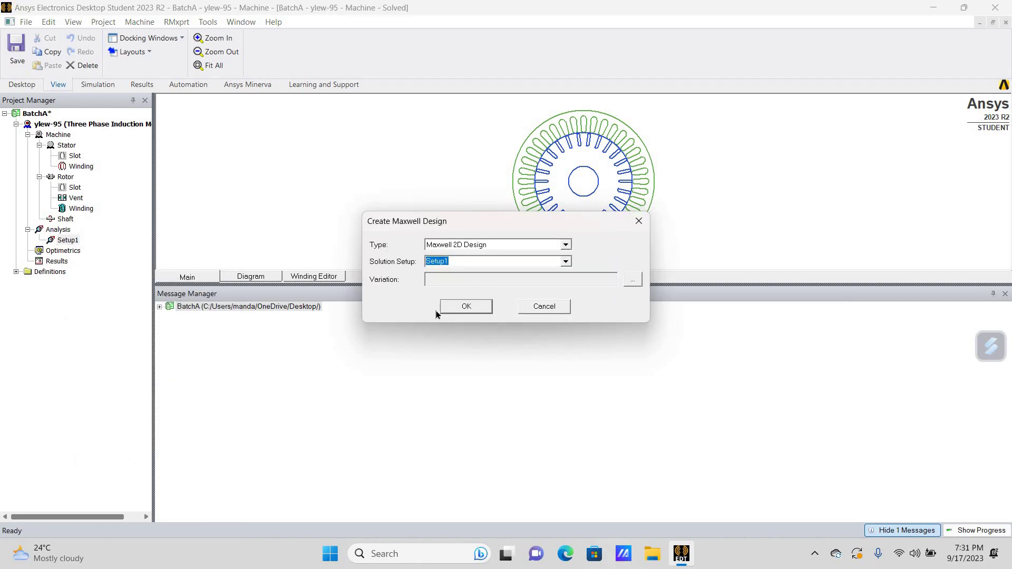
pyautogui.click(567, 246)
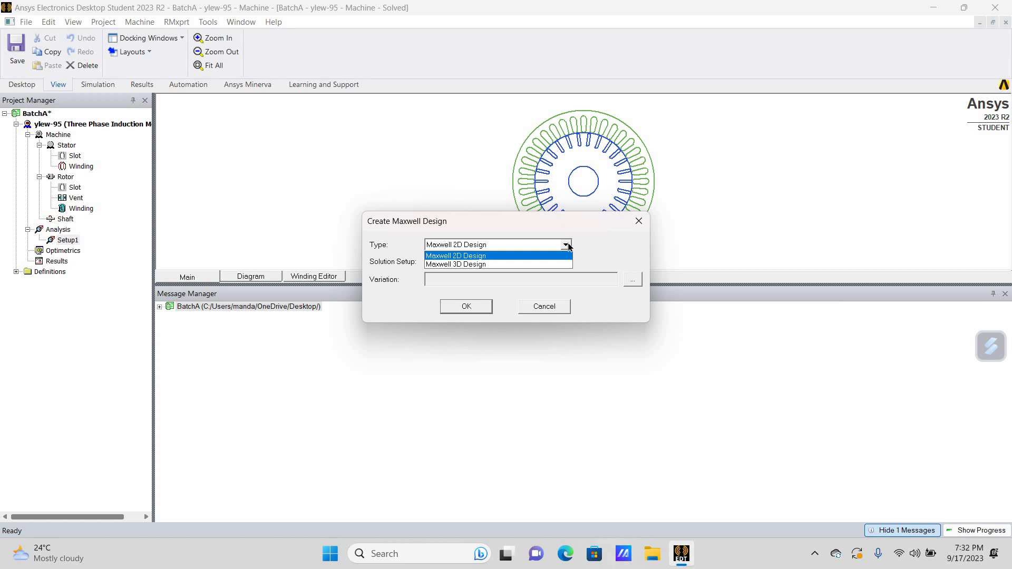
pyautogui.click(567, 245)
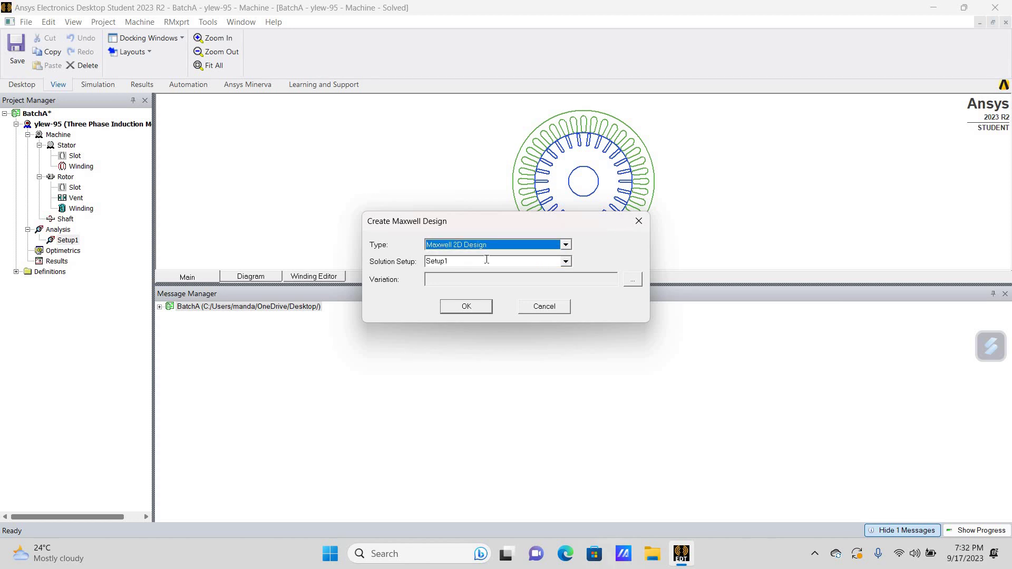
pyautogui.click(470, 311)
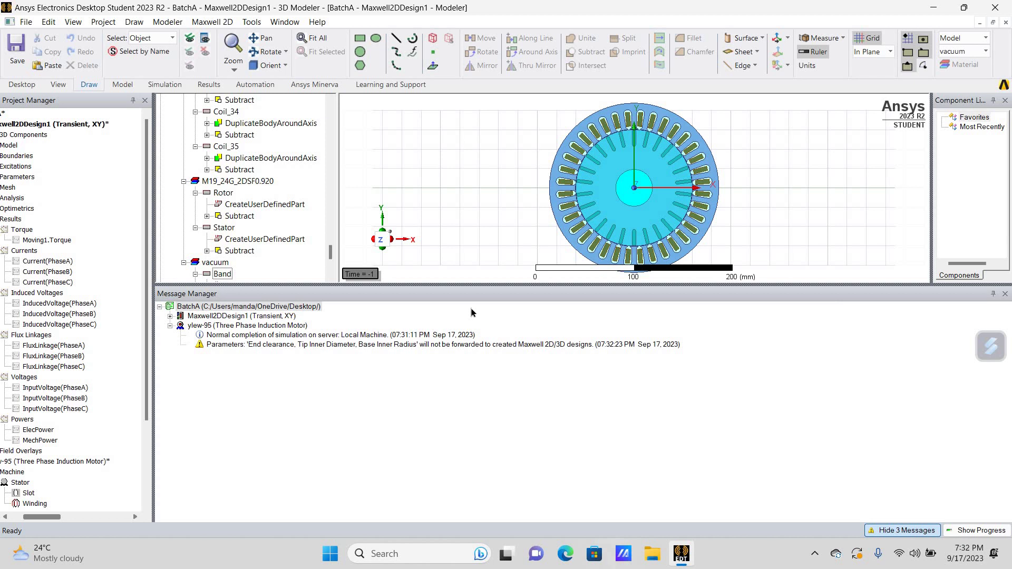
pyautogui.click(1006, 295)
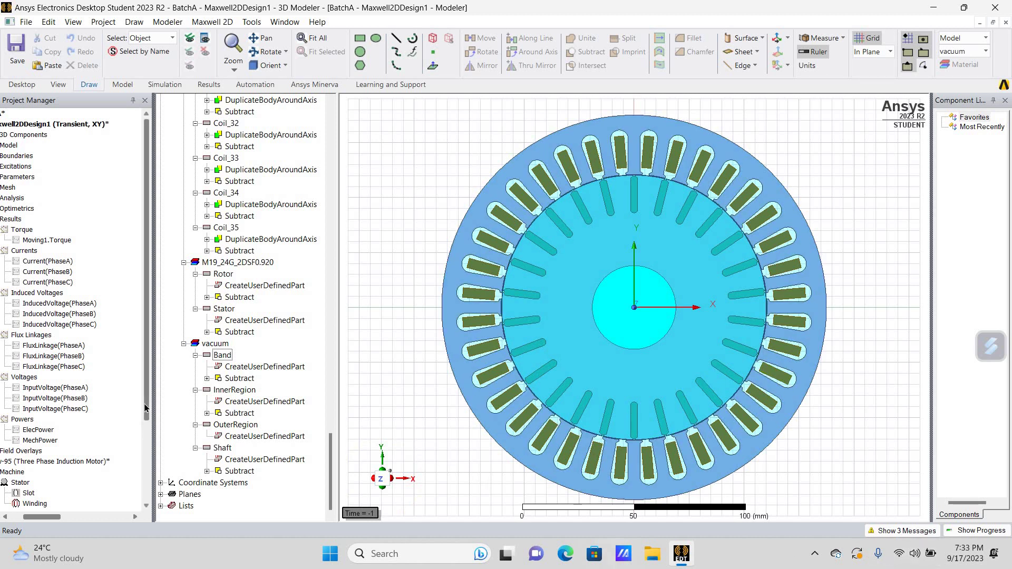
# - Collapse the Maxwell2DDesign1 branch in the project tree to bring the ylew-95 design into reach
pyautogui.moveTo(145, 407); pyautogui.dragTo(152, 507)
pyautogui.scroll(4, 142, 274)
pyautogui.click(3, 519)
pyautogui.click(3, 519)
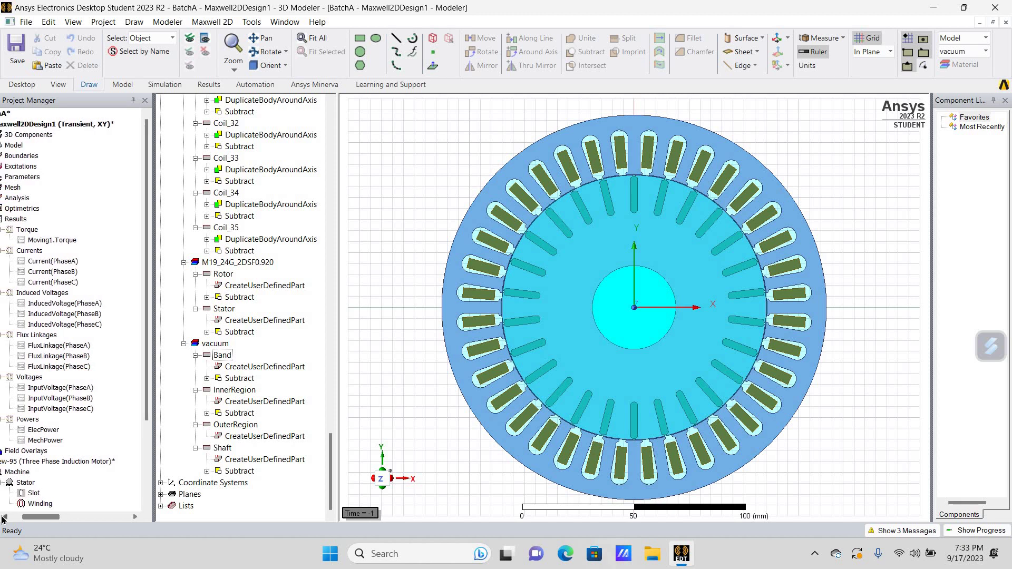
pyautogui.click(3, 519)
pyautogui.click(3, 519)
pyautogui.click(2, 519)
pyautogui.click(3, 519)
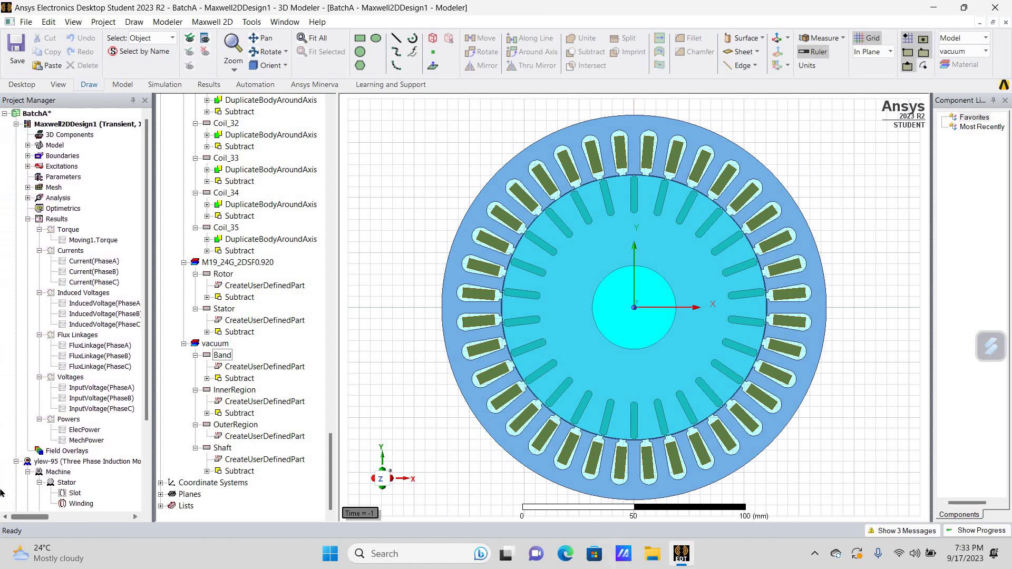
pyautogui.click(29, 113)
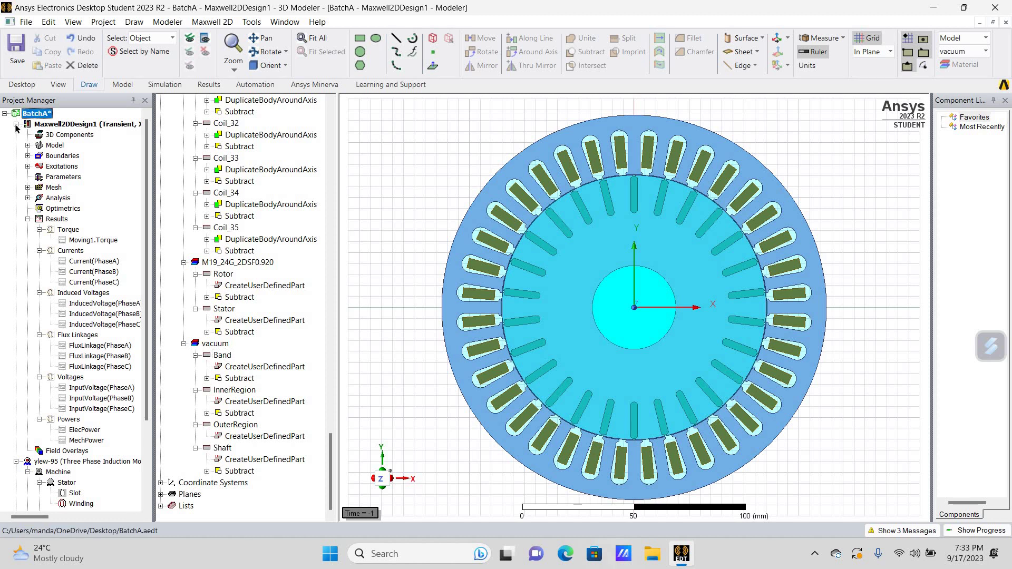
pyautogui.click(16, 125)
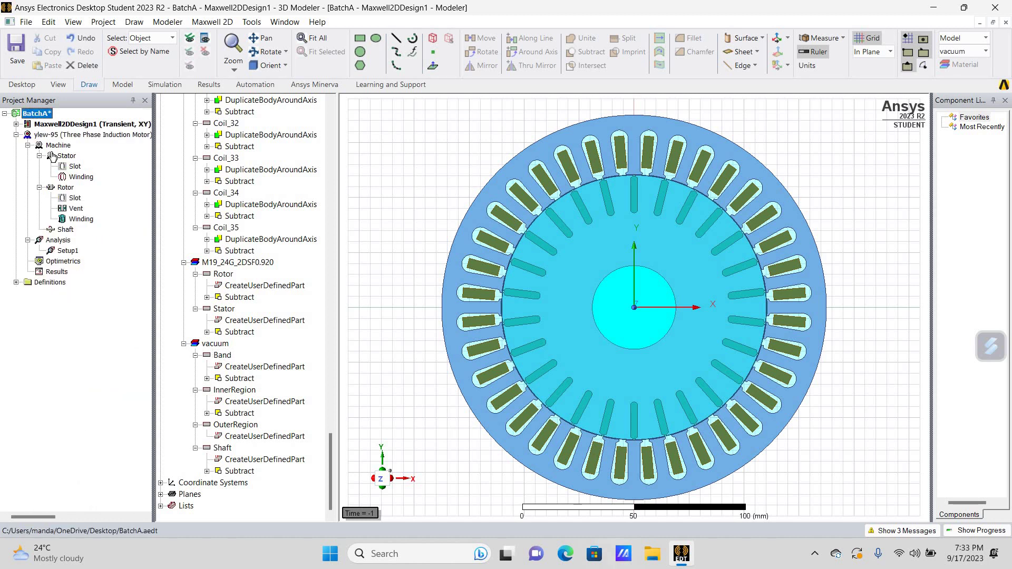
# - Look at the ylew-95 design's analysis setup list and its machine properties, leaving both without changes
pyautogui.doubleClick(63, 242)
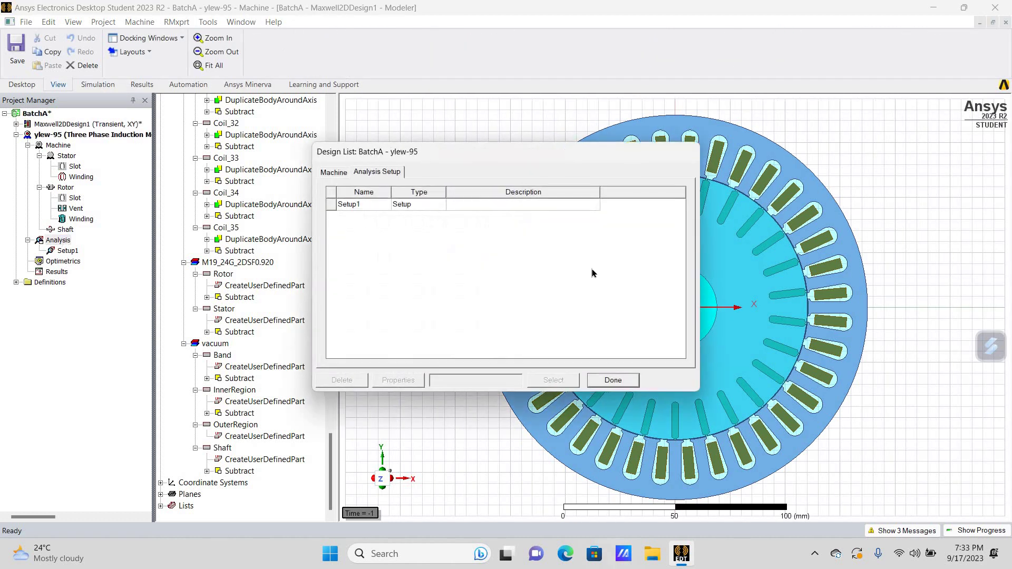
pyautogui.click(613, 380)
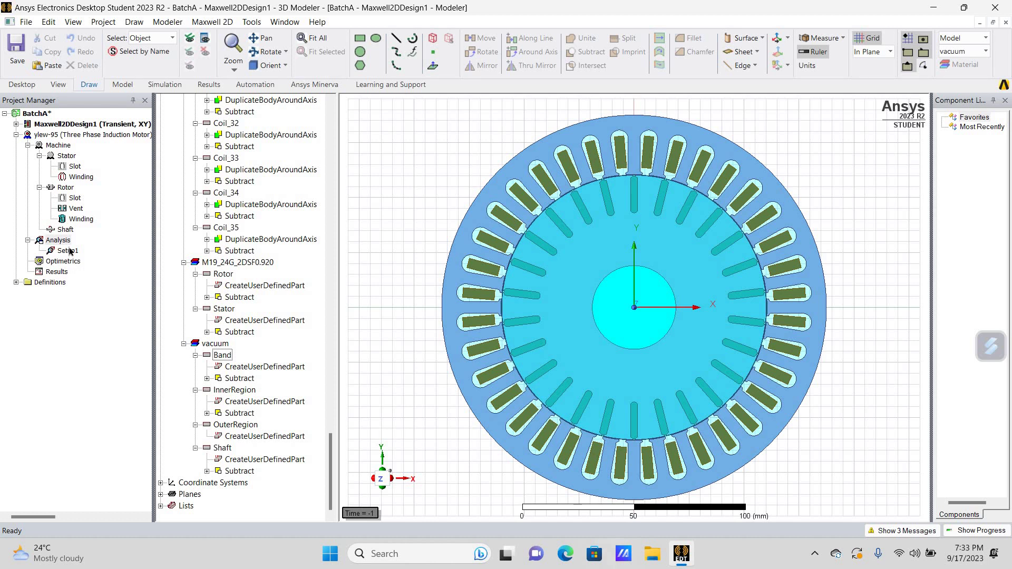
pyautogui.click(62, 146)
pyautogui.doubleClick(62, 146)
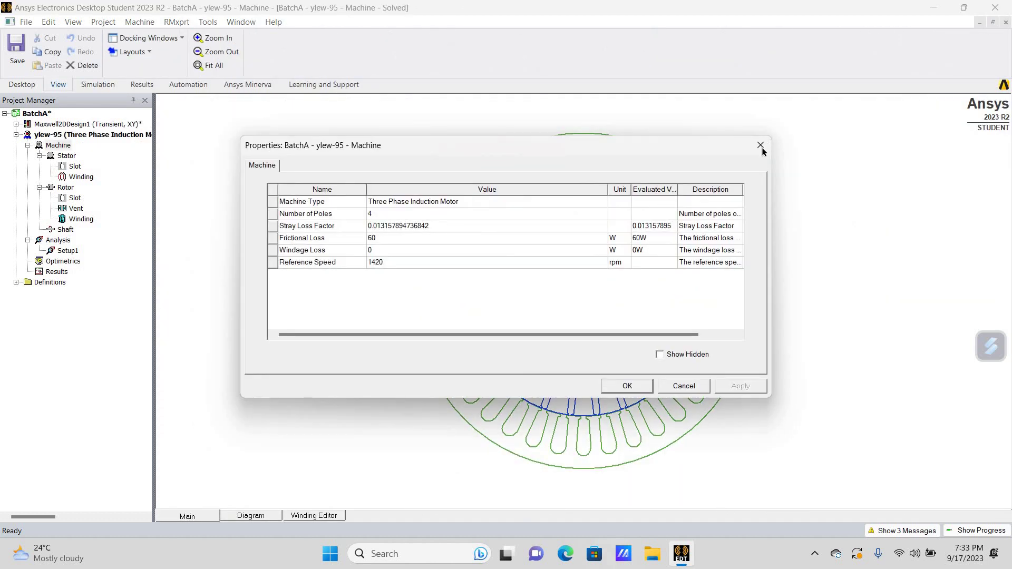
pyautogui.press('Escape')
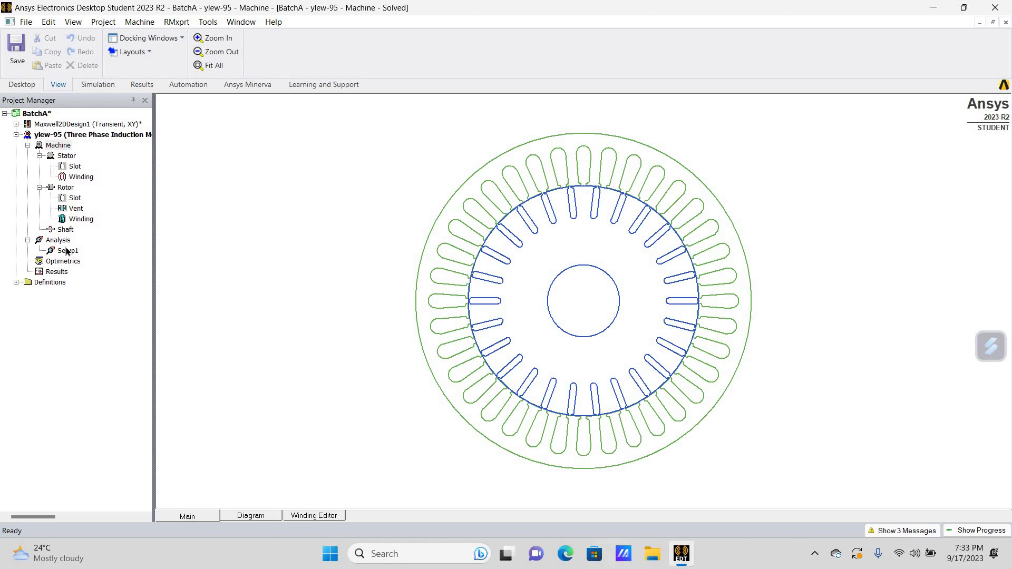
# - Create a Maxwell 3D Design from solution Setup1 of the ylew-95 motor
pyautogui.rightClick(66, 251)
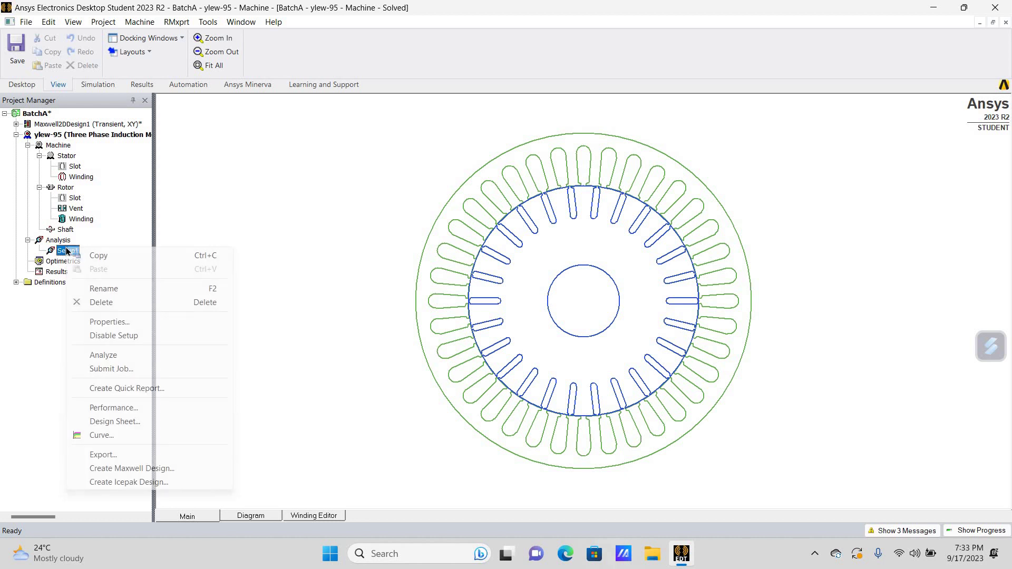
pyautogui.click(138, 469)
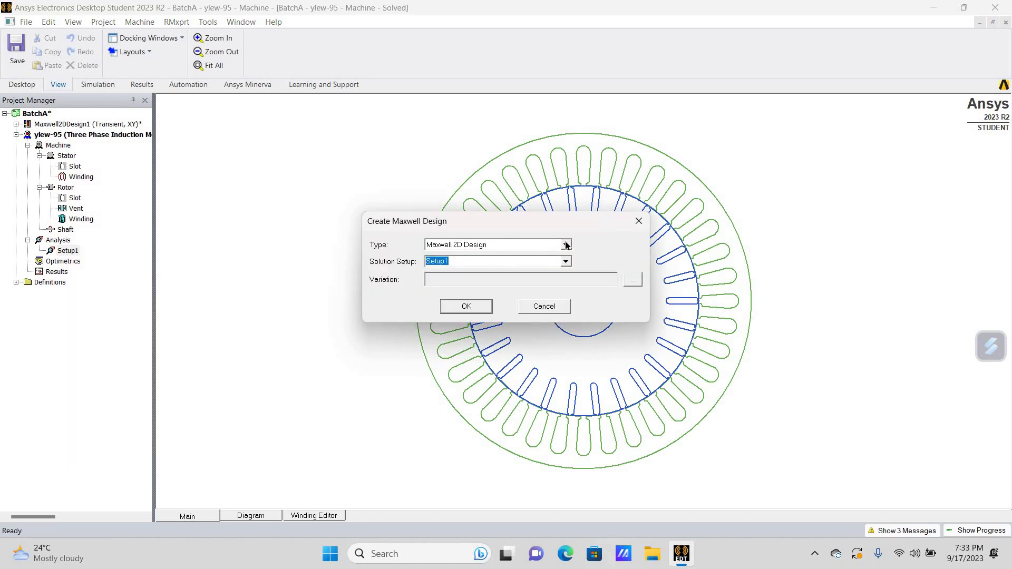
pyautogui.click(566, 245)
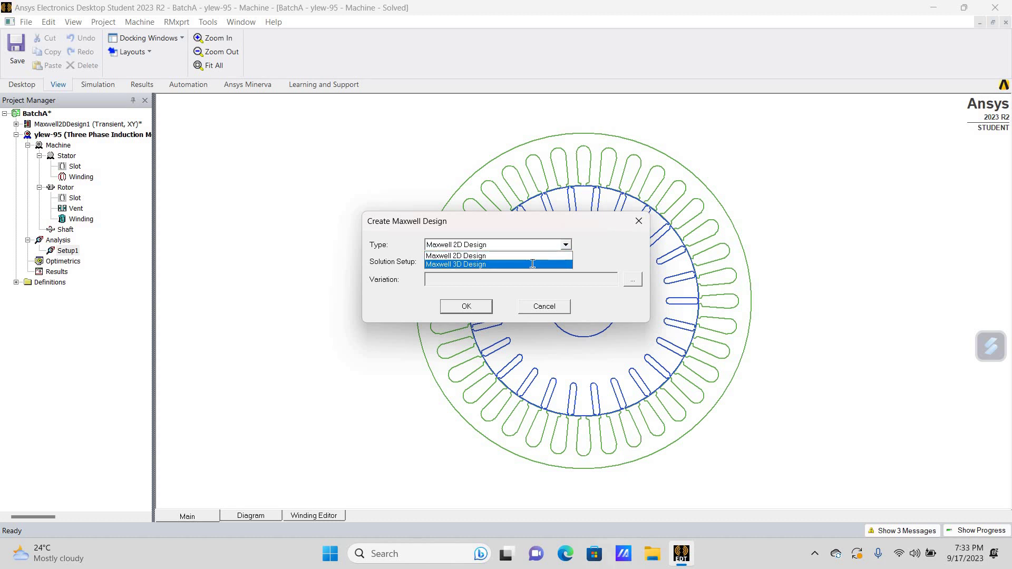
pyautogui.click(532, 264)
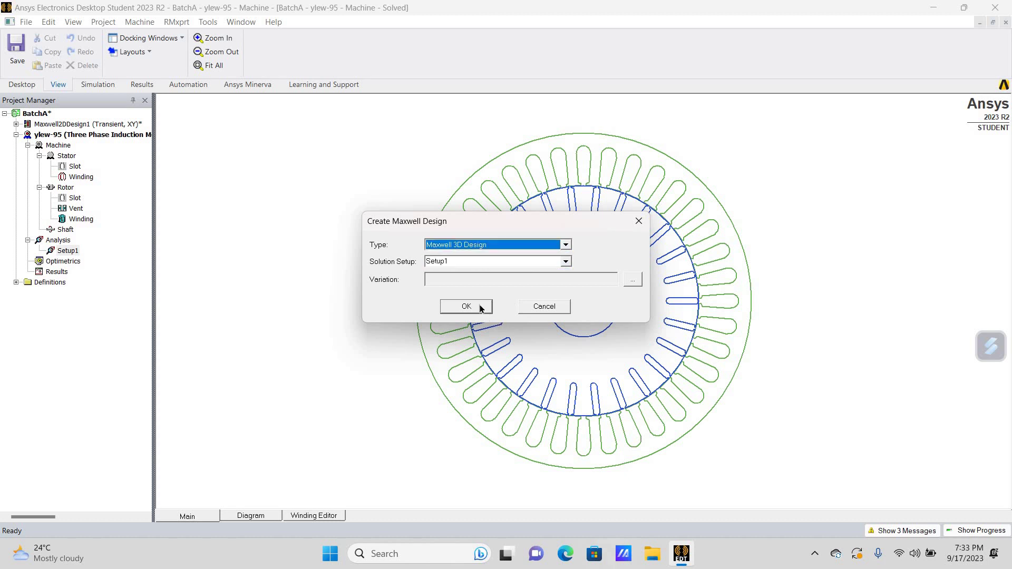
pyautogui.click(466, 307)
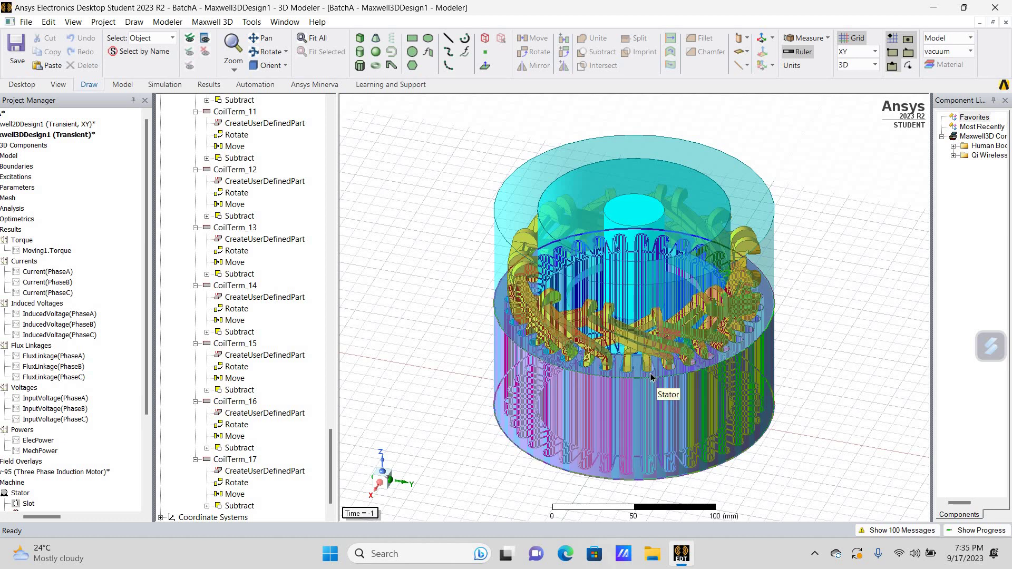
# - Inspect the 3D motor model by highlighting the stator, a winding coil and the outer region, and clear the selection
pyautogui.click(615, 388)
pyautogui.click(586, 361)
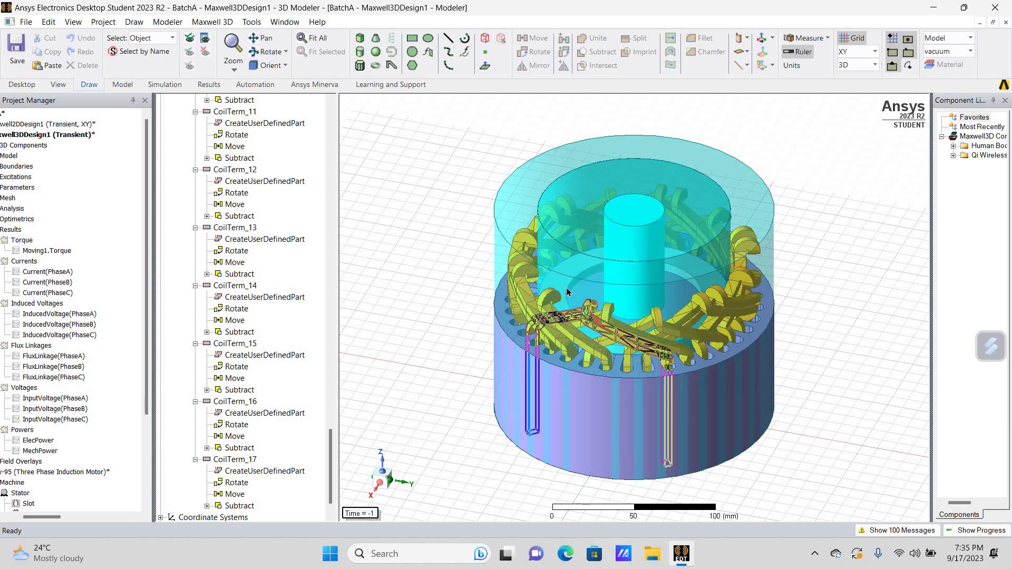
pyautogui.click(724, 213)
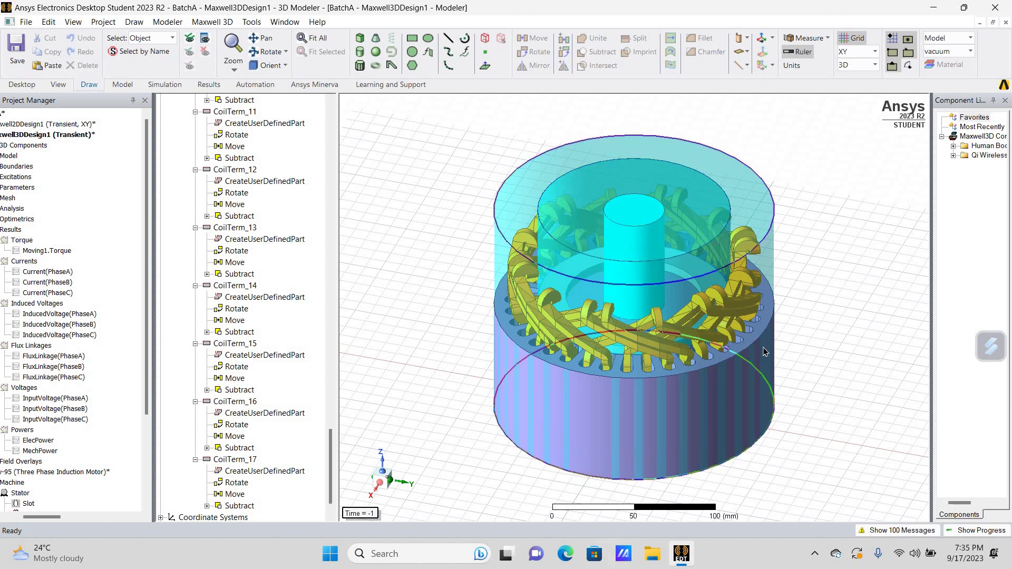
pyautogui.click(818, 398)
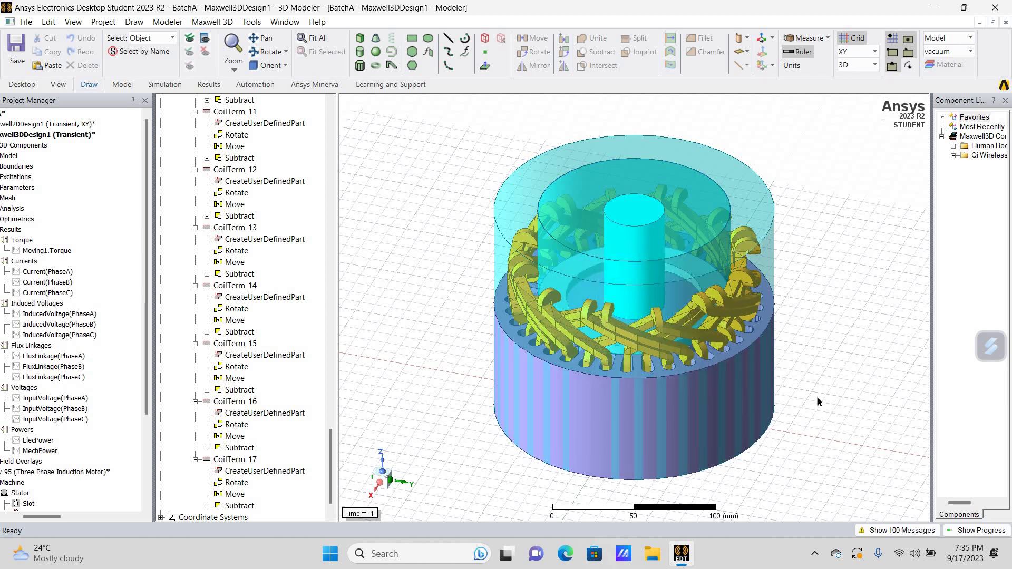